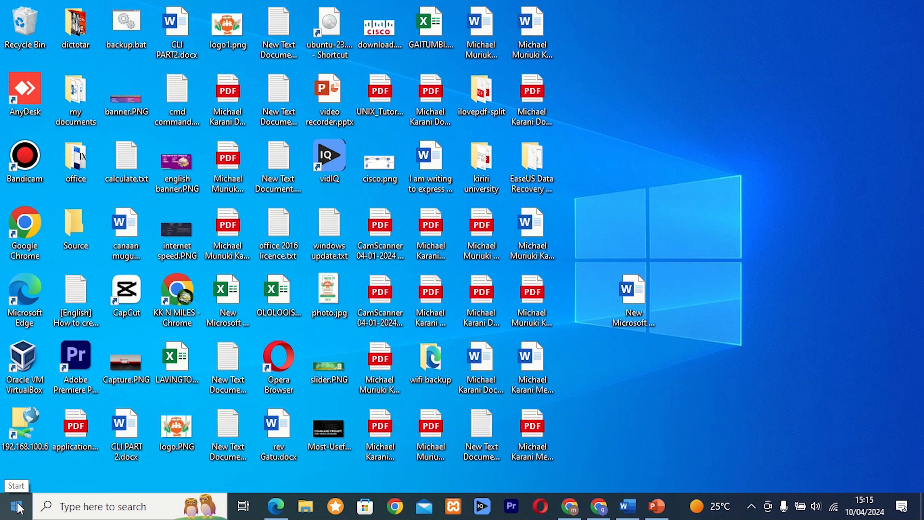
pyautogui.rightClick(18, 506)
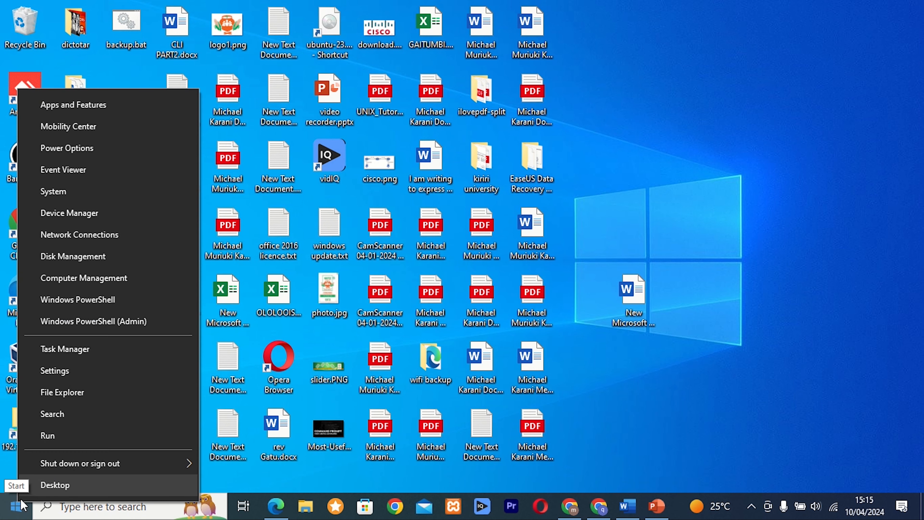
pyautogui.click(59, 437)
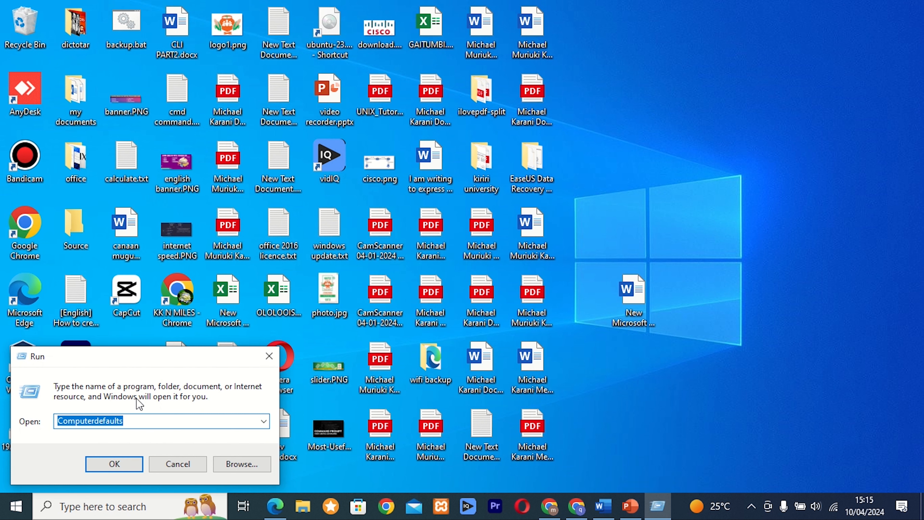
pyautogui.click(269, 356)
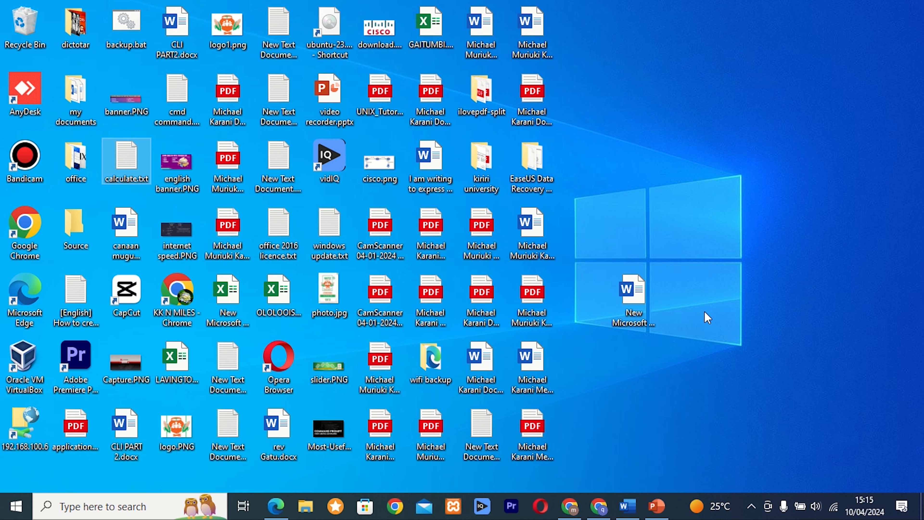
# Run the changepk command to bring up the Windows product key entry window, and cancel it without entering a key.
pyautogui.press('super+r')
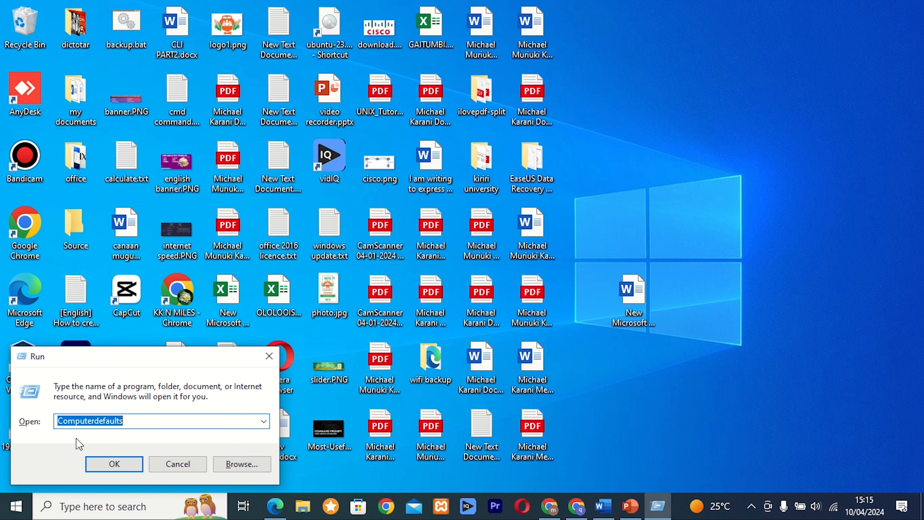
pyautogui.press('BackSpace')
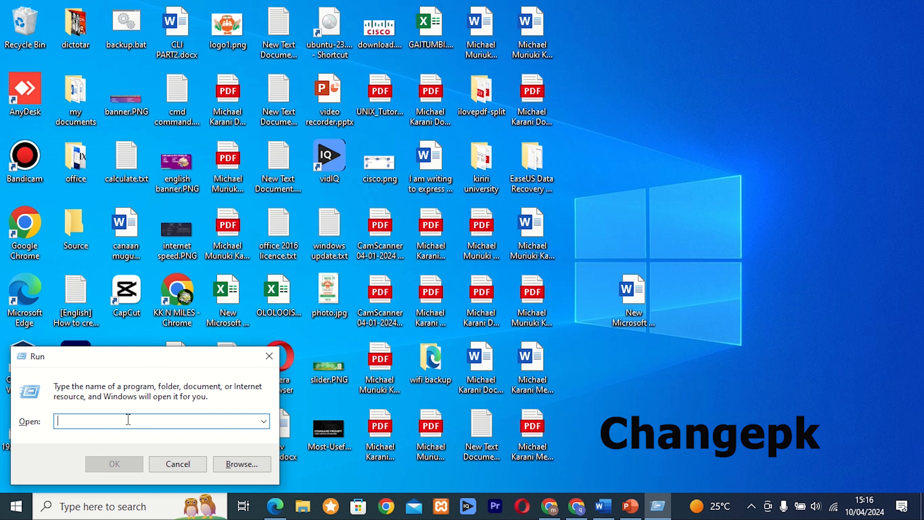
pyautogui.write('ch')
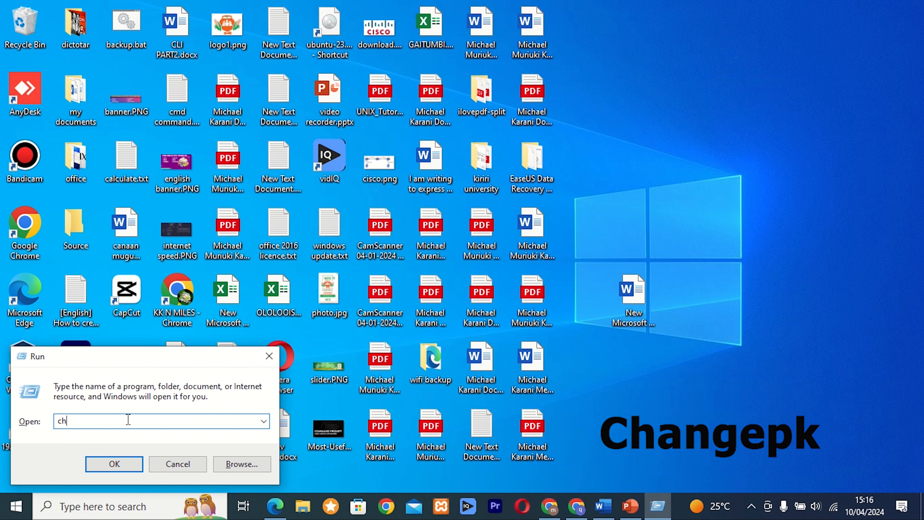
pyautogui.write('ange')
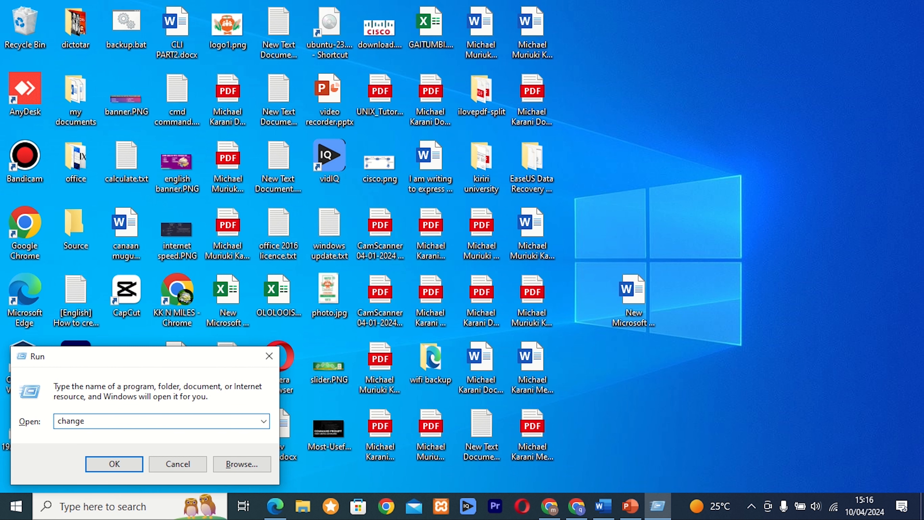
pyautogui.write('pk')
pyautogui.press('Return')
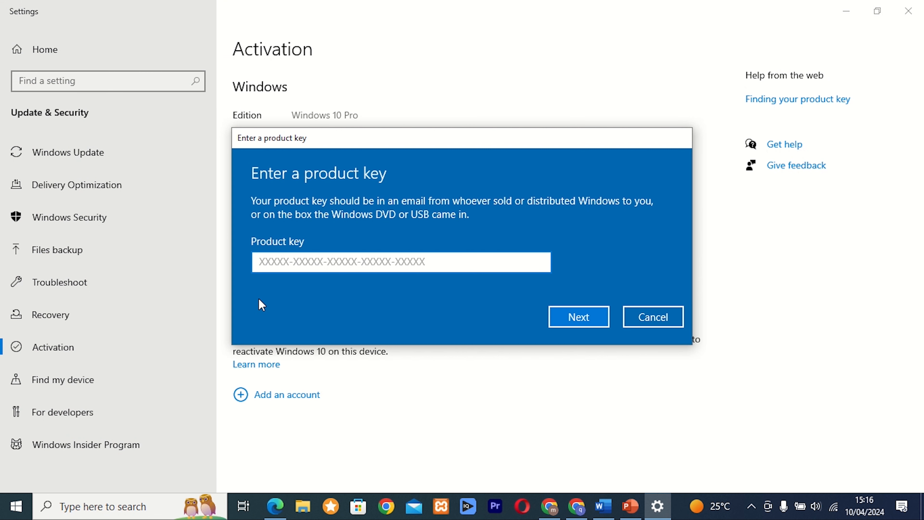
pyautogui.click(677, 321)
# Run the choice command and maximize its console window.
pyautogui.press('super+r')
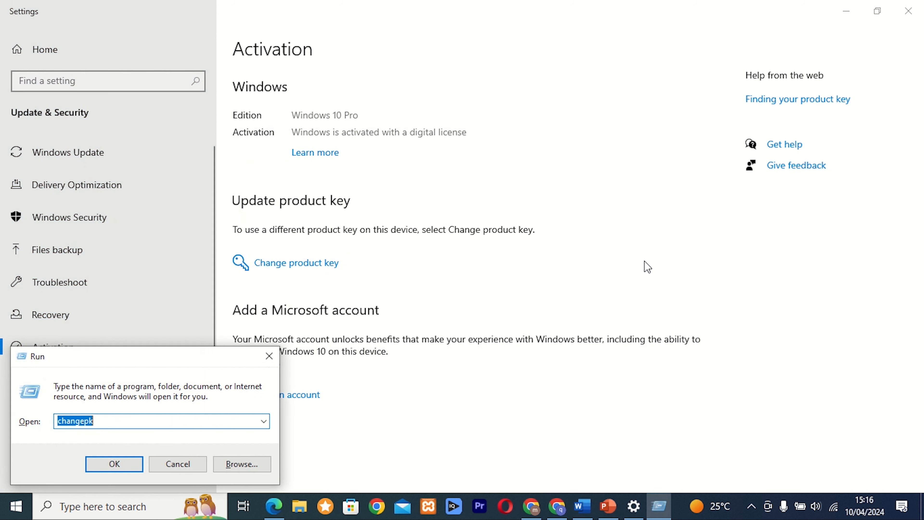
pyautogui.press('BackSpace')
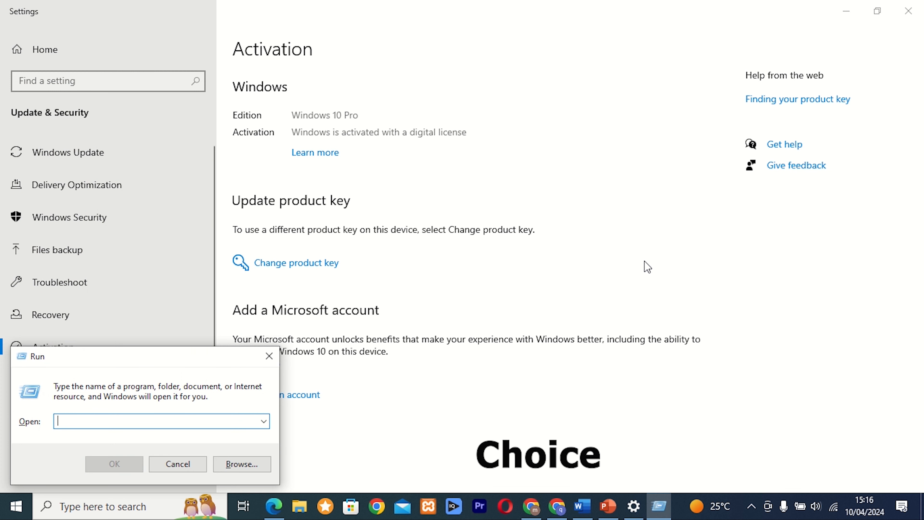
pyautogui.write('choice')
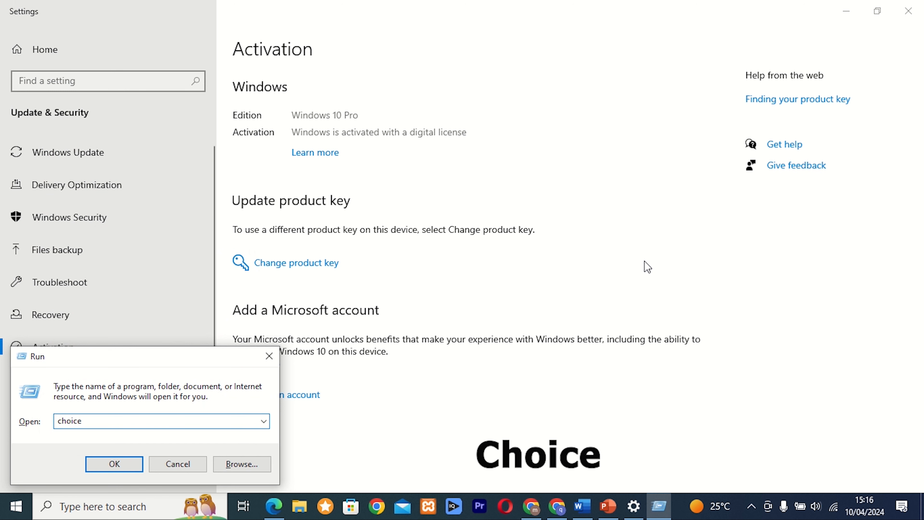
pyautogui.press('Return')
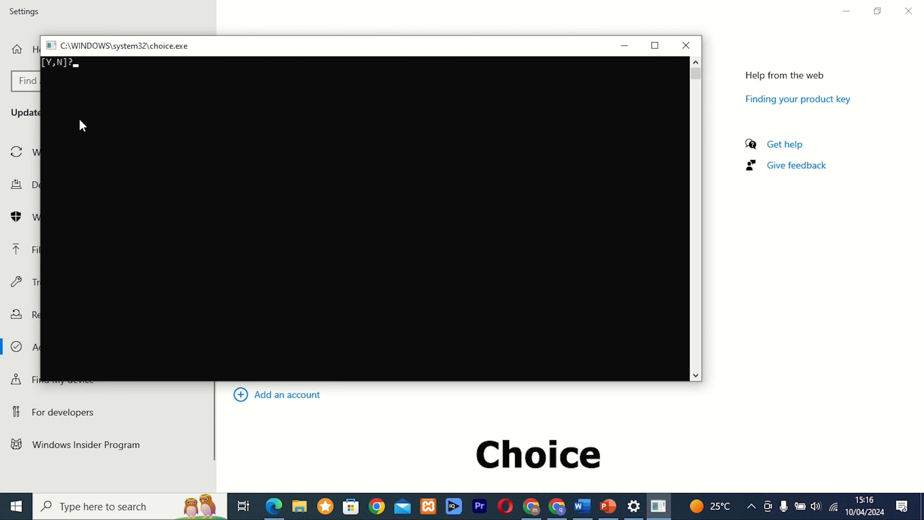
pyautogui.click(655, 45)
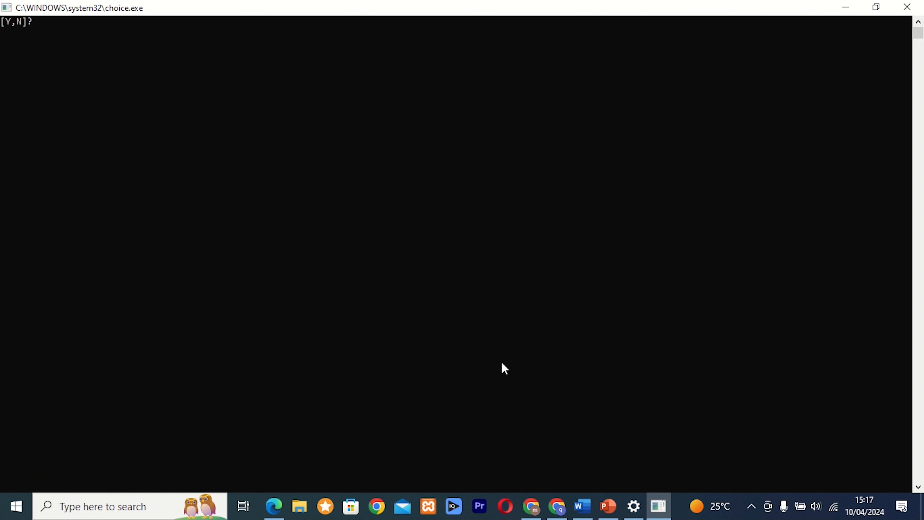
pyautogui.write('Y')
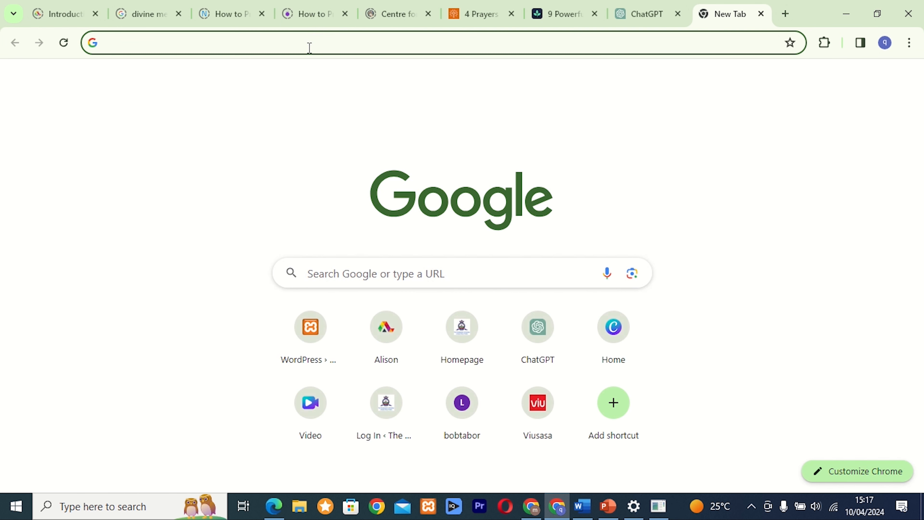
# Search Google in Chrome for "choice commands" and view the Parameters table in the Microsoft Learn choice article.
pyautogui.write('choice')
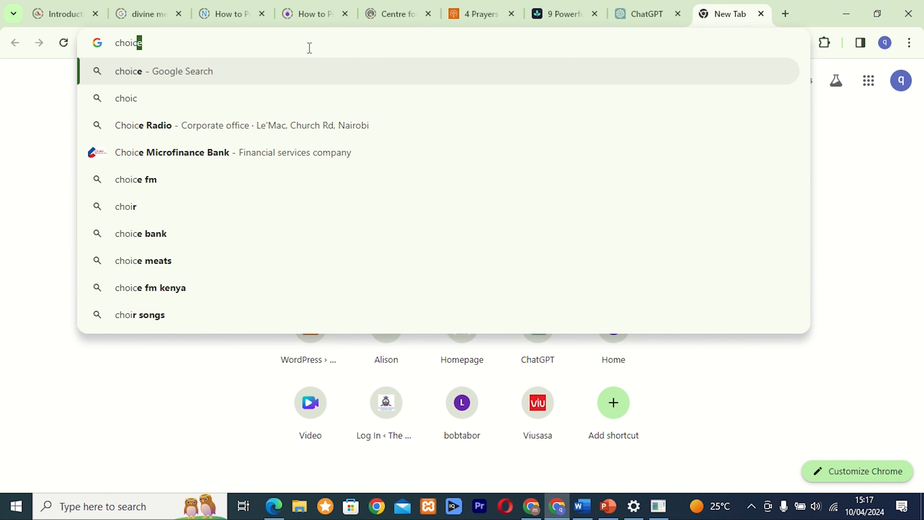
pyautogui.write(' comm')
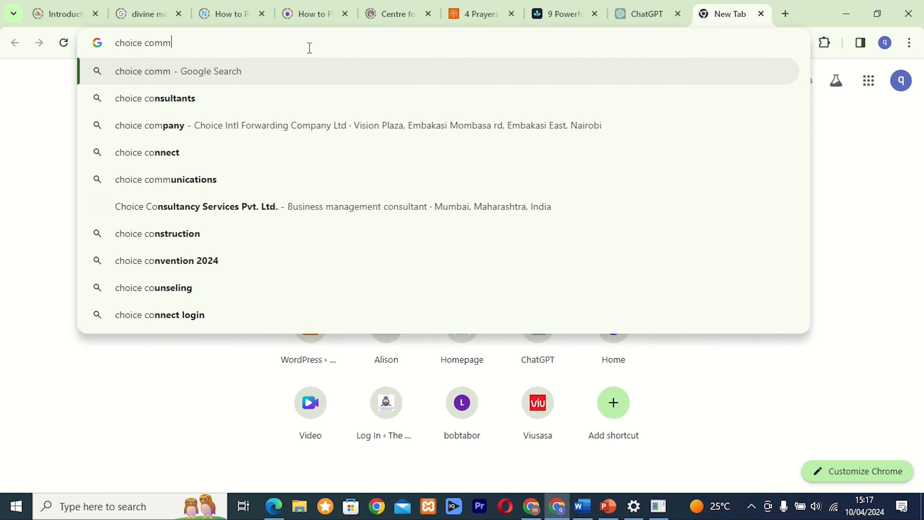
pyautogui.write('ands')
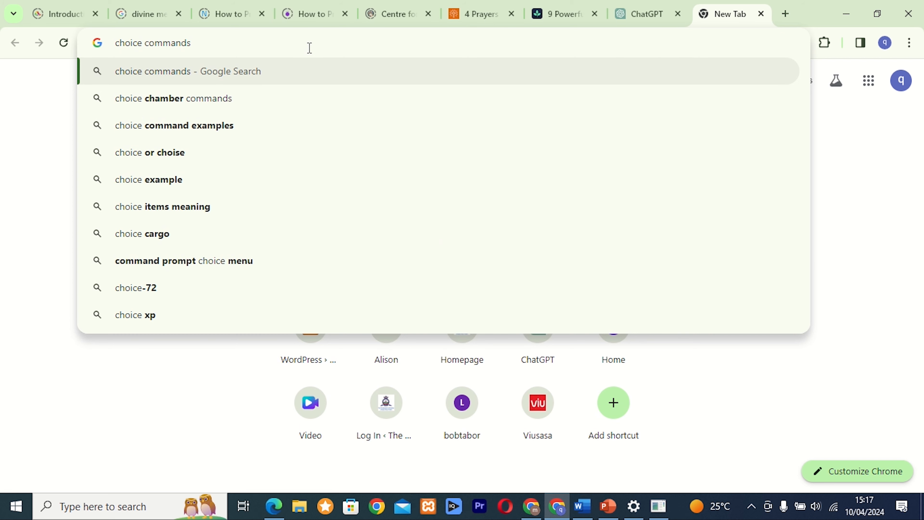
pyautogui.press('Return')
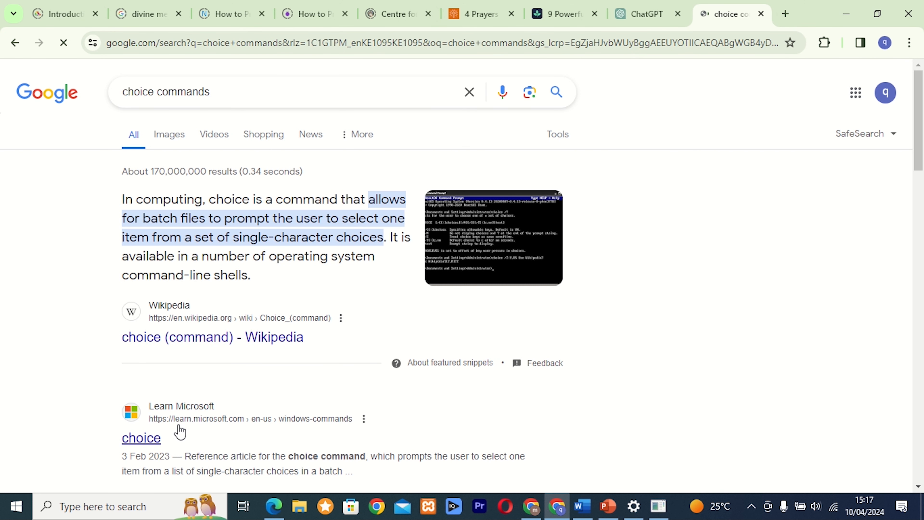
pyautogui.click(153, 439)
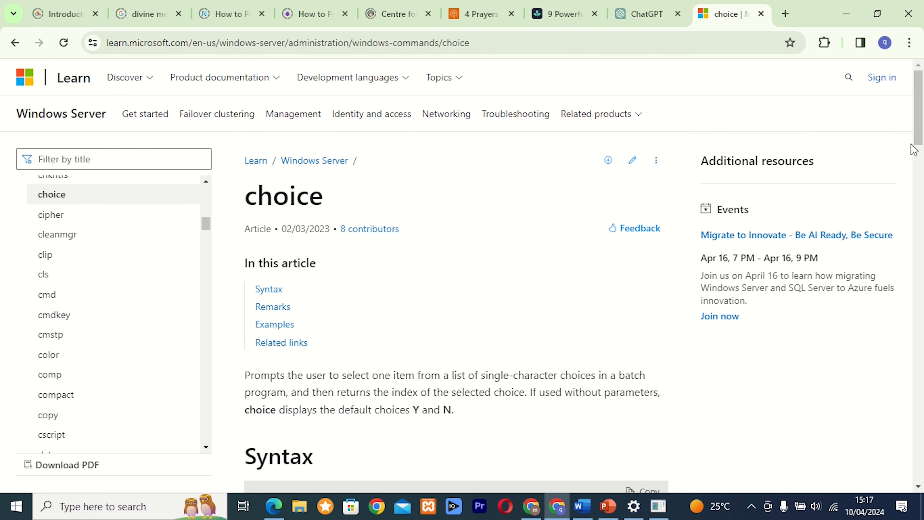
pyautogui.scroll(-6, 922, 166)
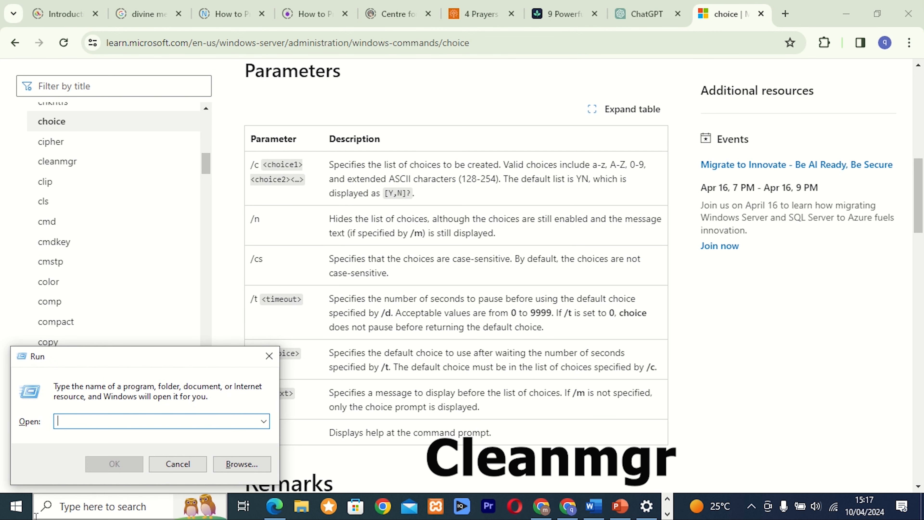
# Run the cleanmgr command to start Disk Cleanup on drive C:.
pyautogui.write('cleanmgr')
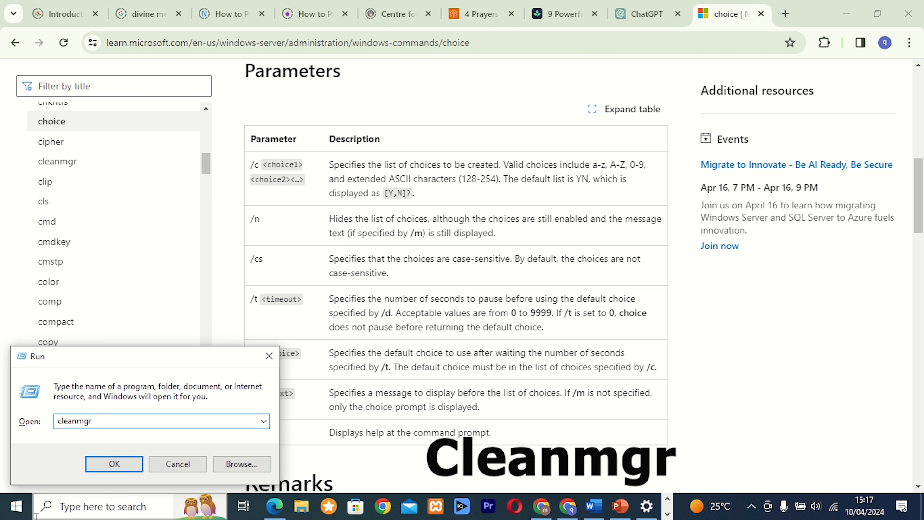
pyautogui.press('Return')
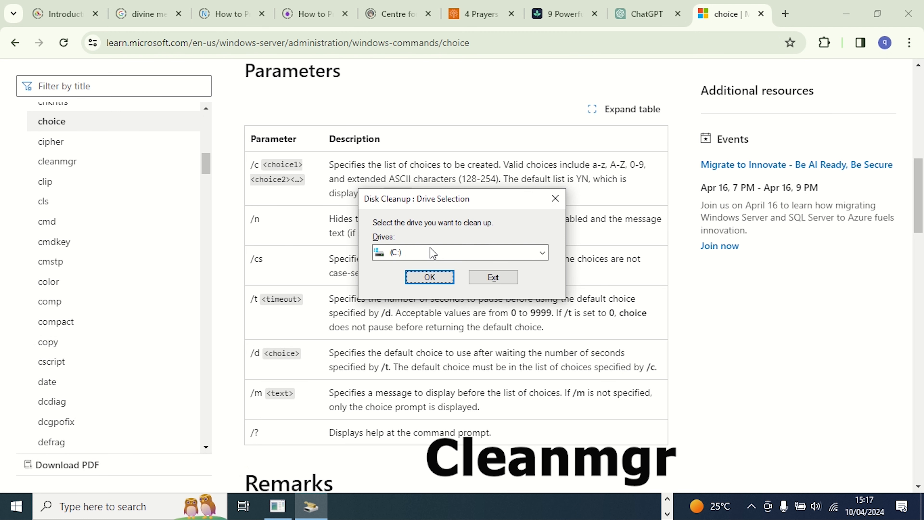
pyautogui.click(432, 277)
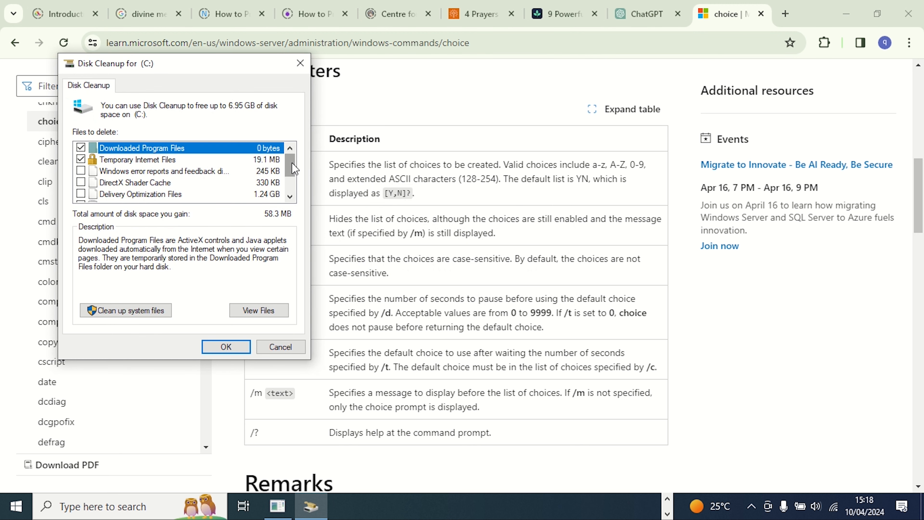
# Review the Disk Cleanup file categories and mark Recycle Bin for deletion.
pyautogui.moveTo(294, 169); pyautogui.dragTo(294, 184)
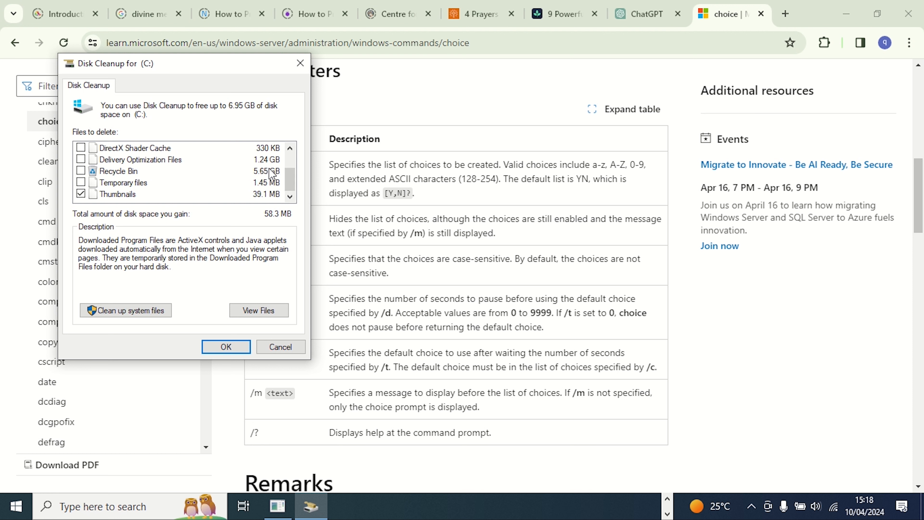
pyautogui.click(81, 172)
pyautogui.moveTo(296, 178); pyautogui.dragTo(295, 162)
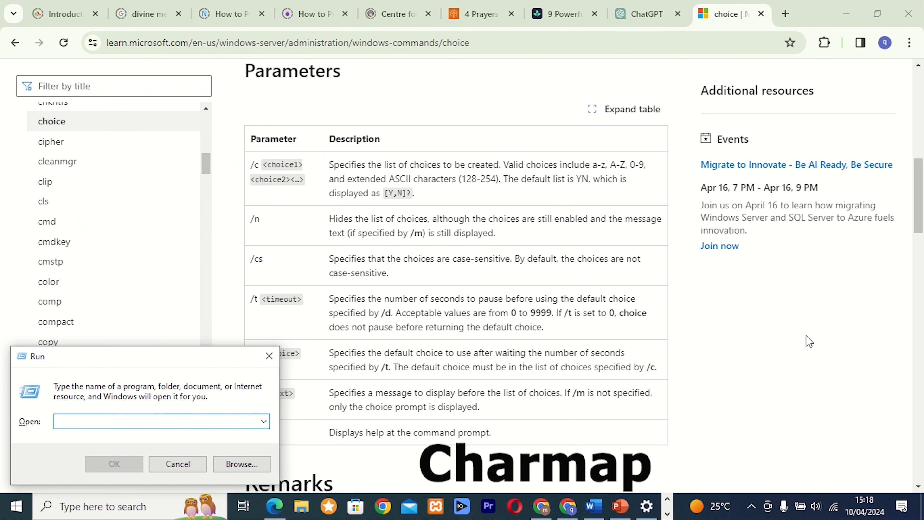
# Run the charmap command to launch Character Map.
pyautogui.write('ch')
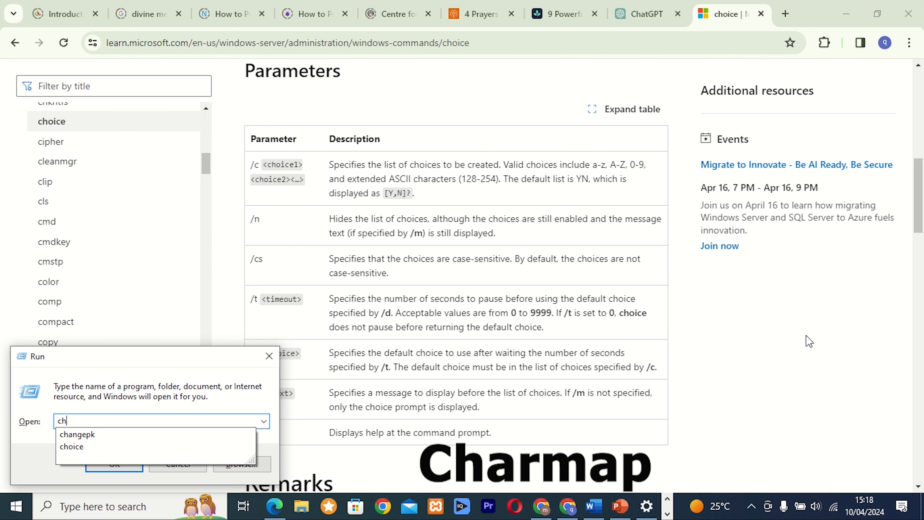
pyautogui.write('armap')
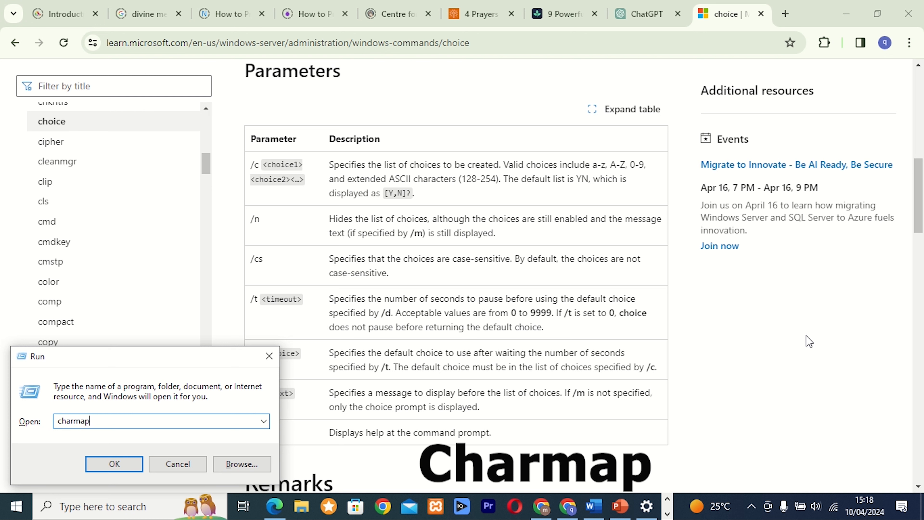
pyautogui.press('Return')
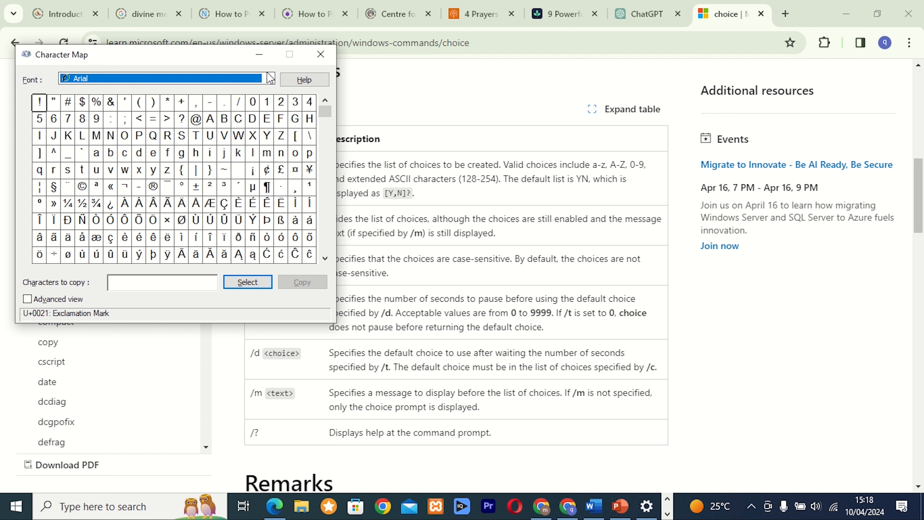
# Preview the character set in Book Antiqua, Britannic Bold and Californian FB, and close Character Map.
pyautogui.click(270, 79)
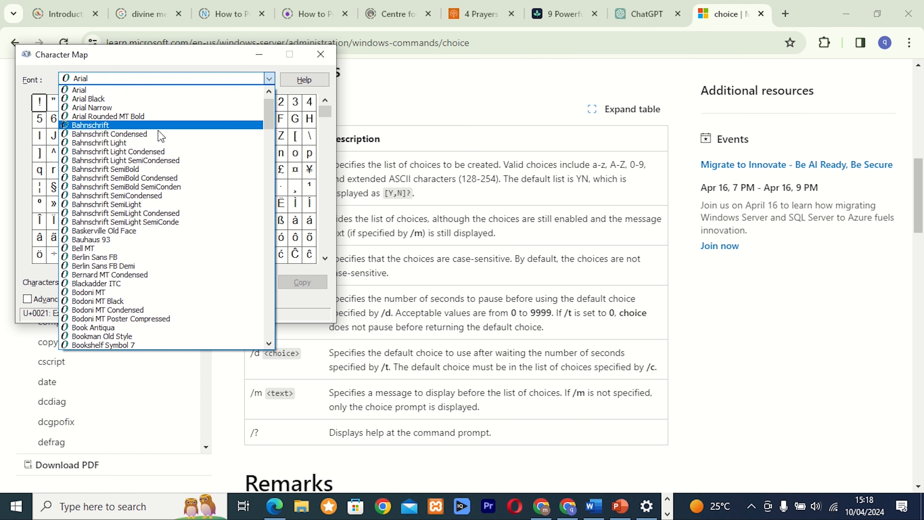
pyautogui.click(121, 329)
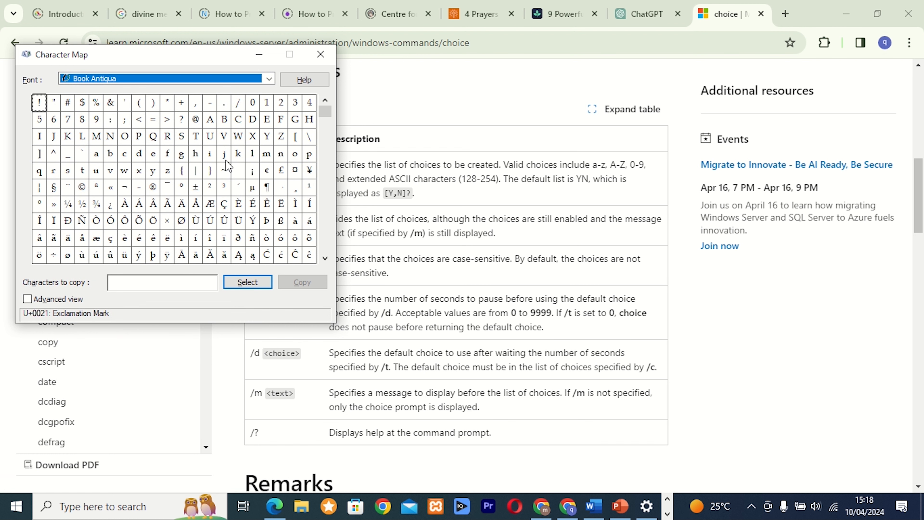
pyautogui.click(269, 78)
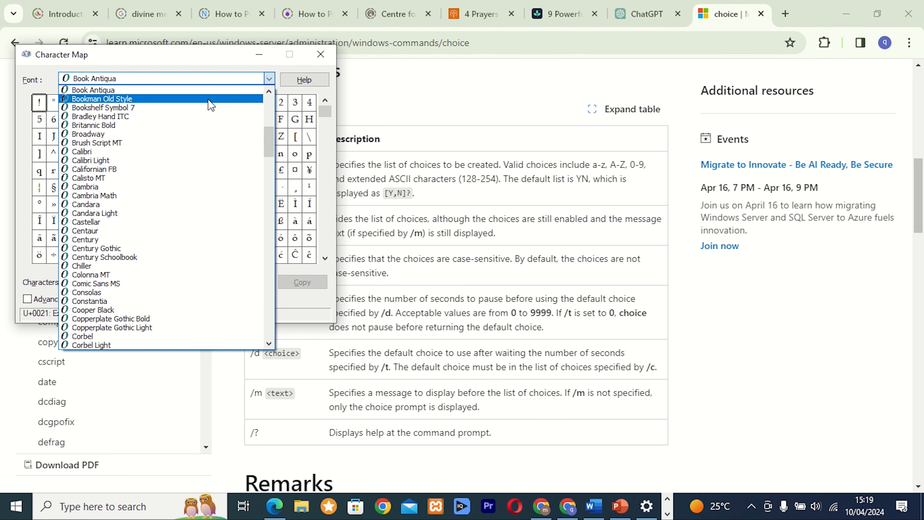
pyautogui.click(159, 132)
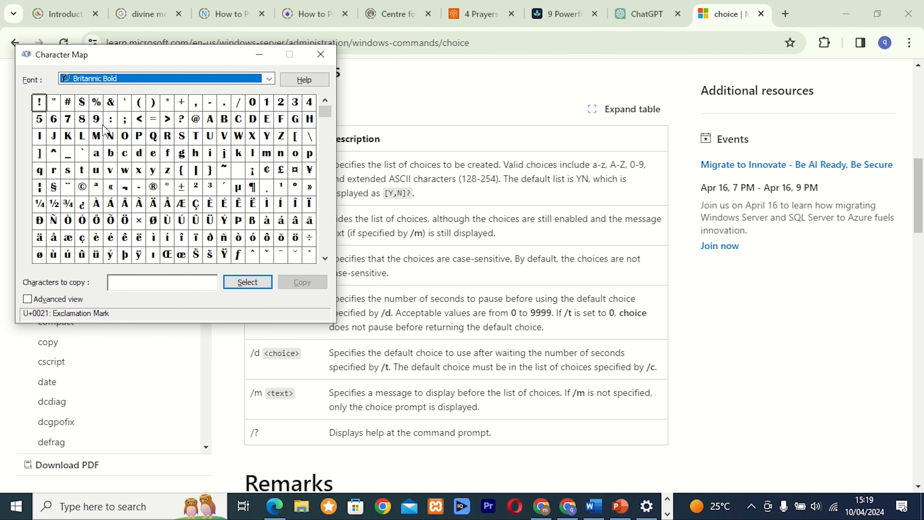
pyautogui.click(269, 80)
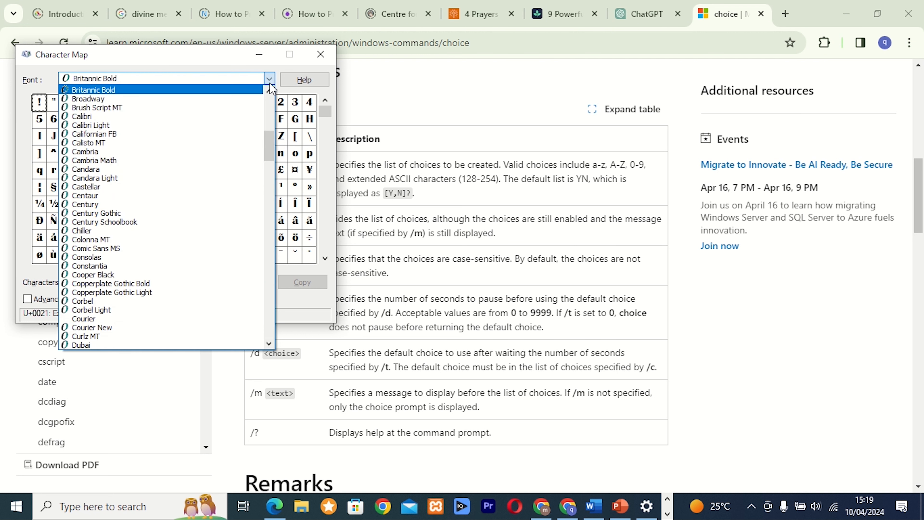
pyautogui.click(125, 137)
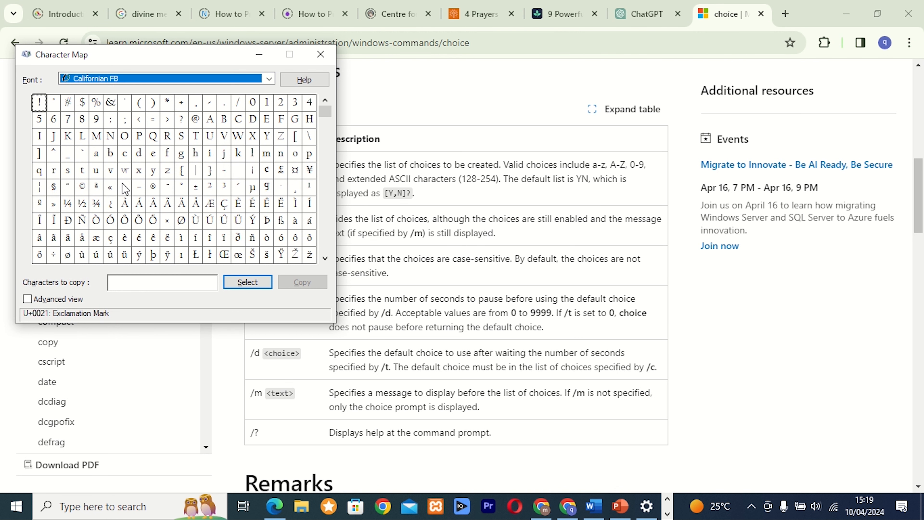
pyautogui.click(320, 54)
# Run the control userpasswords2 command to launch User Accounts.
pyautogui.press('super+r')
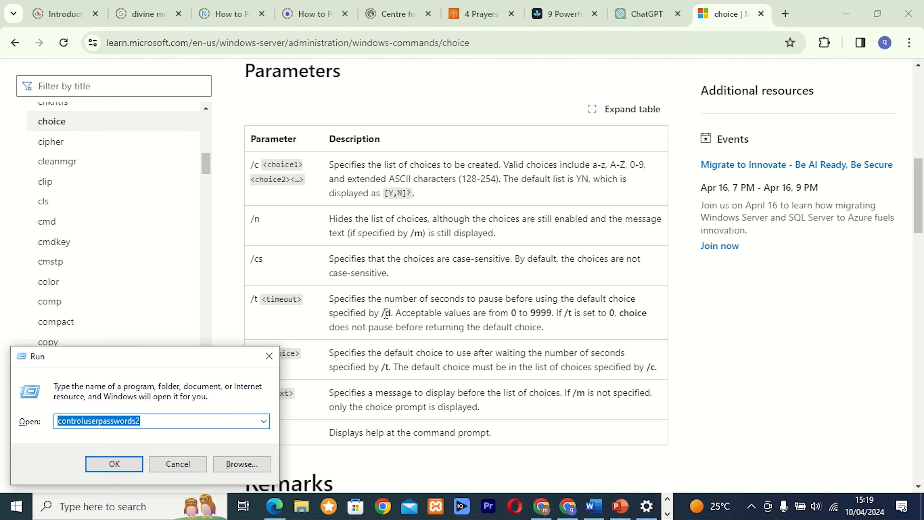
pyautogui.click(86, 421)
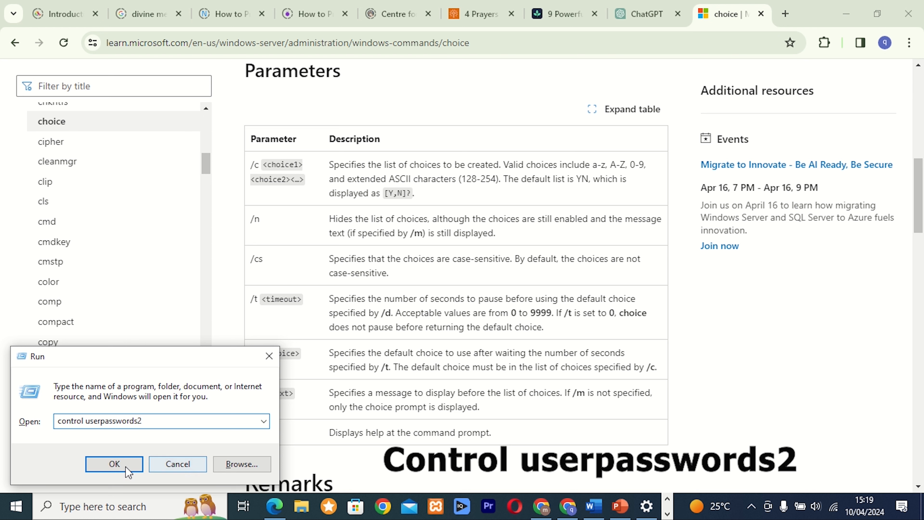
pyautogui.click(115, 470)
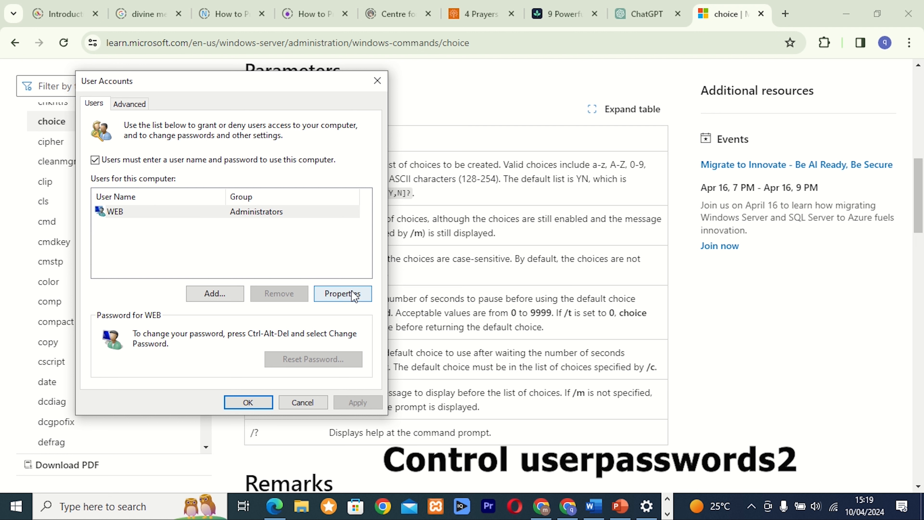
# View the group membership options in the listed user account's properties, and close the properties without changes.
pyautogui.click(343, 294)
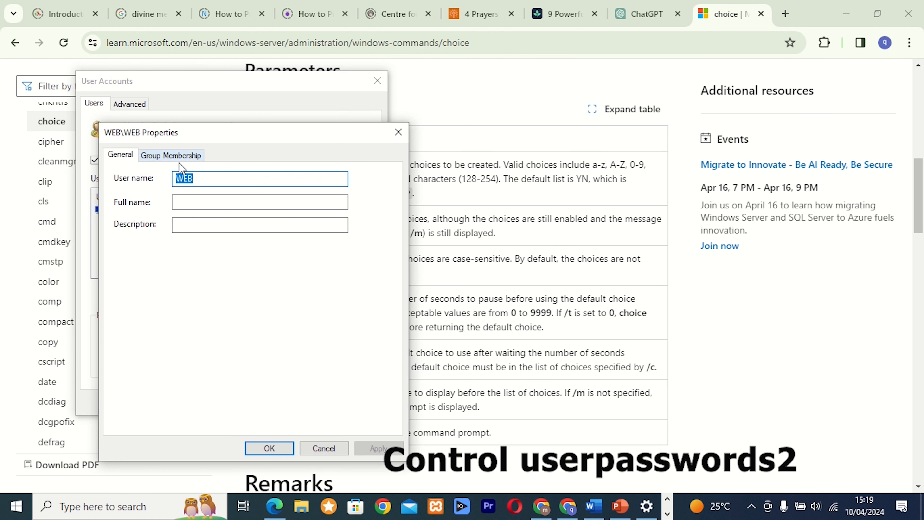
pyautogui.click(174, 156)
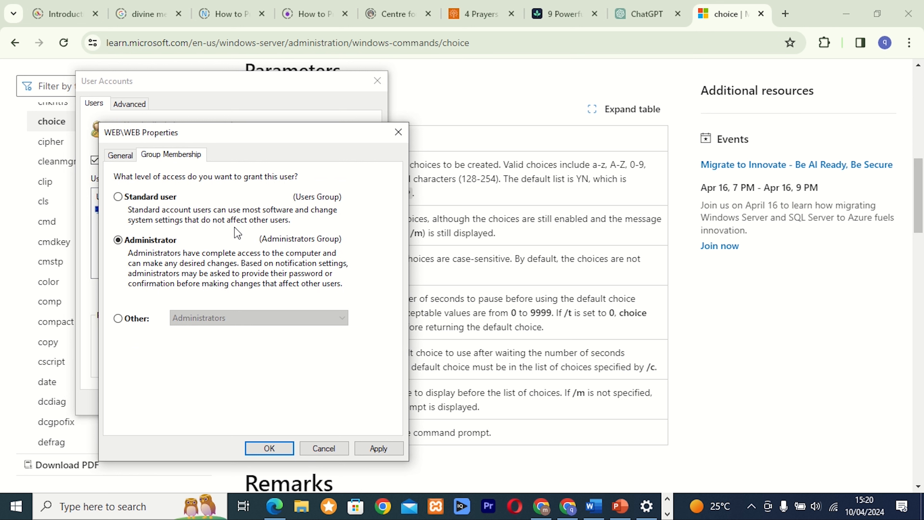
pyautogui.click(396, 134)
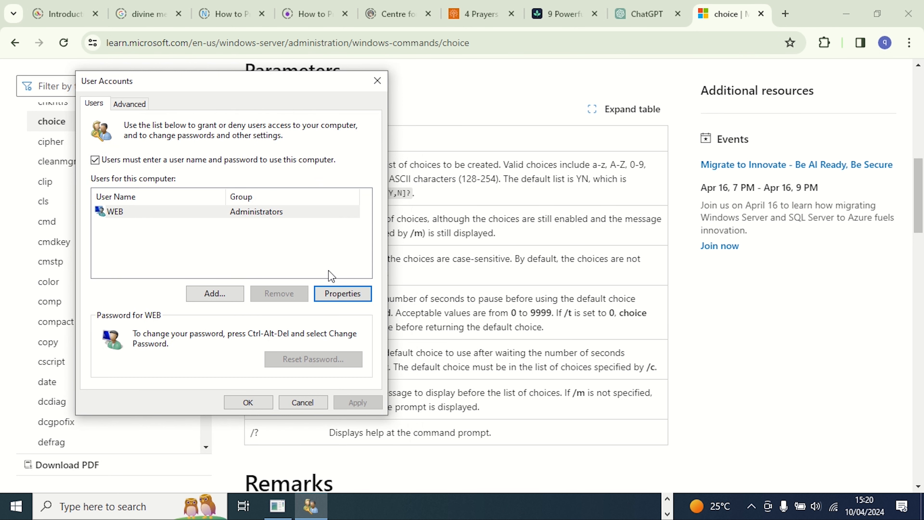
# View the Users folder in Local Users and Groups through advanced user management, and close both it and User Accounts.
pyautogui.click(130, 103)
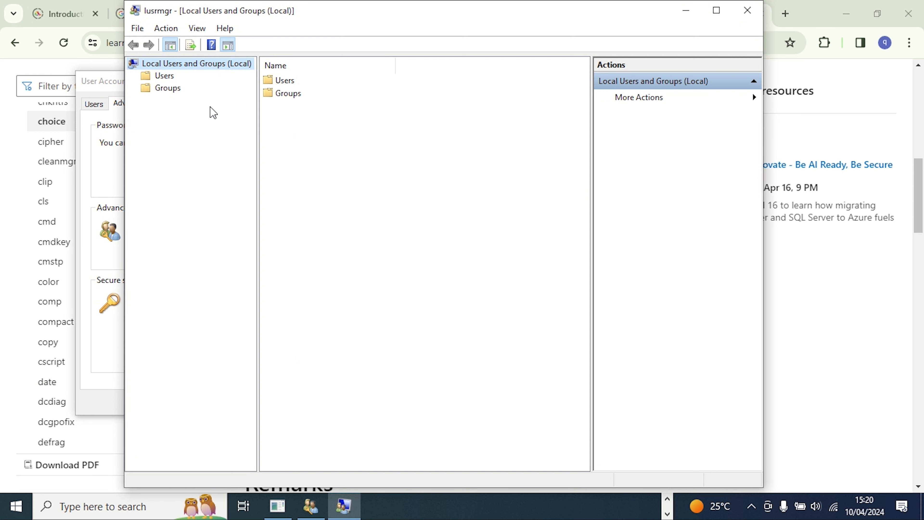
pyautogui.doubleClick(290, 85)
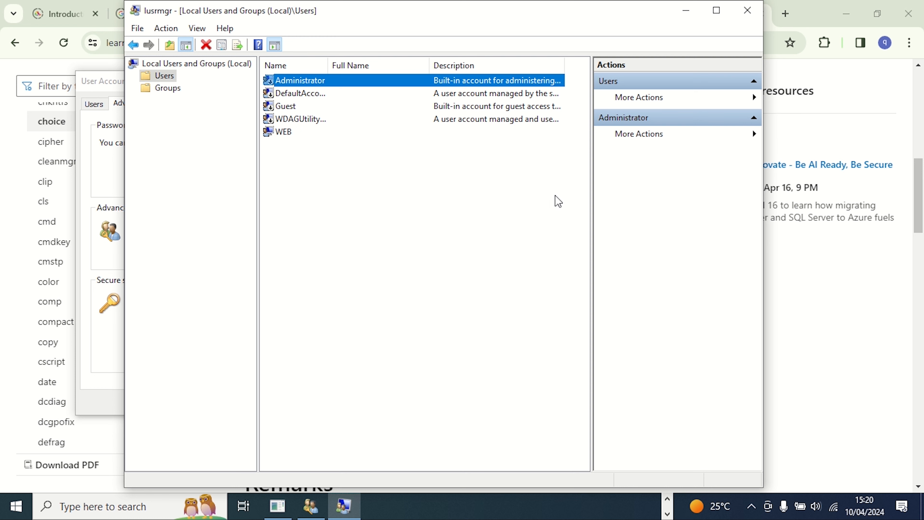
pyautogui.click(749, 11)
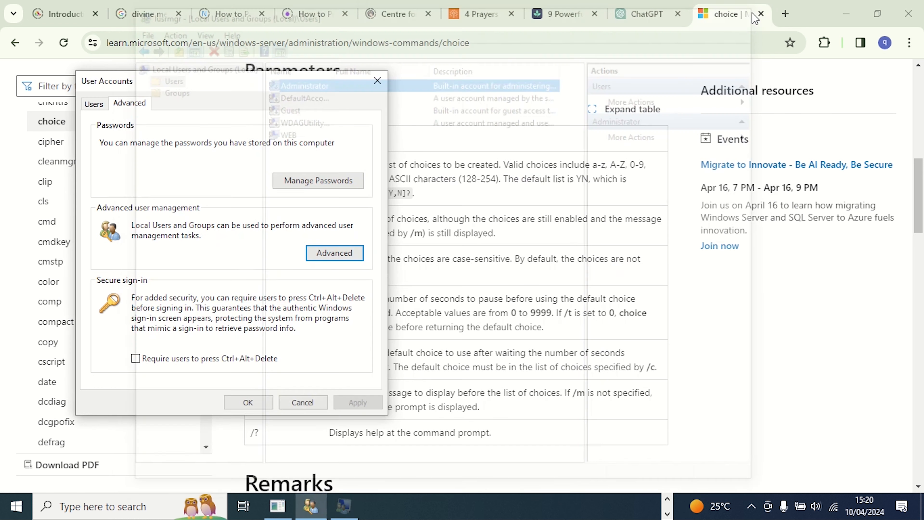
pyautogui.click(377, 81)
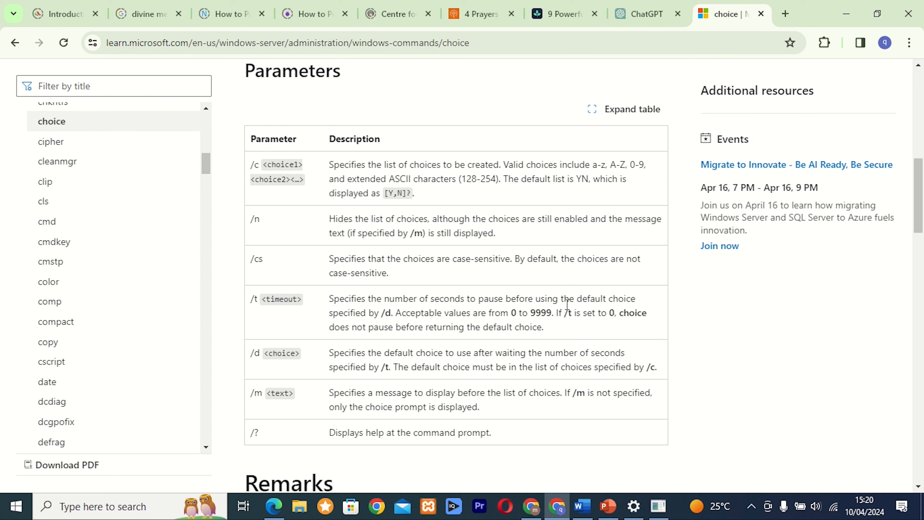
# Run the cttune command to launch ClearType Text Tuner, and minimize the browser window behind it.
pyautogui.press('super+r')
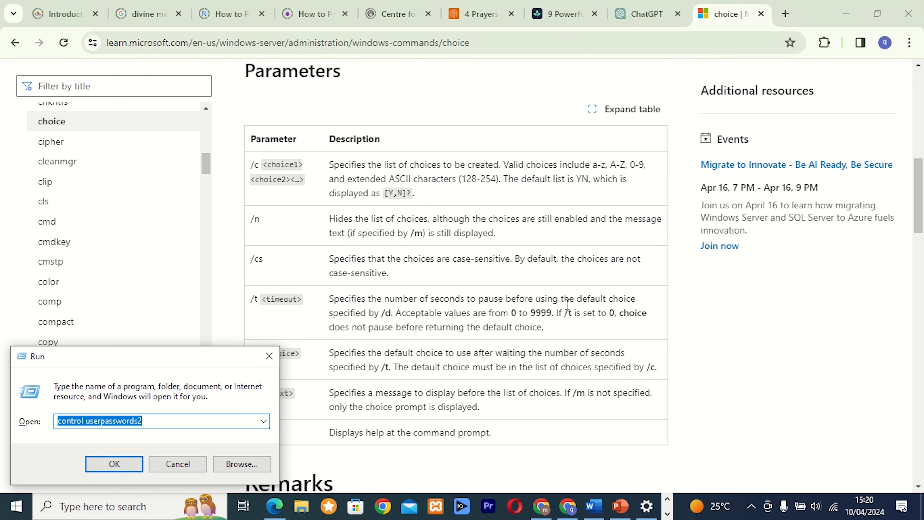
pyautogui.press('BackSpace')
pyautogui.write('cttune')
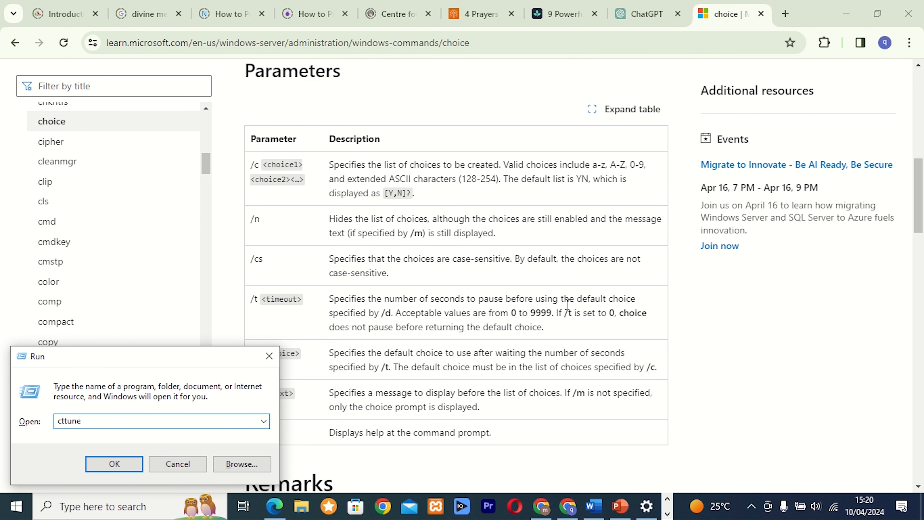
pyautogui.press('Return')
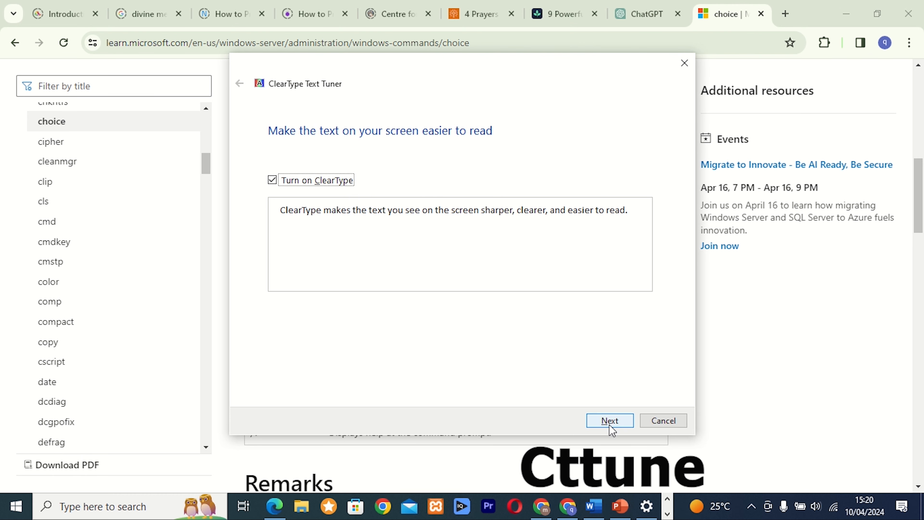
pyautogui.click(852, 12)
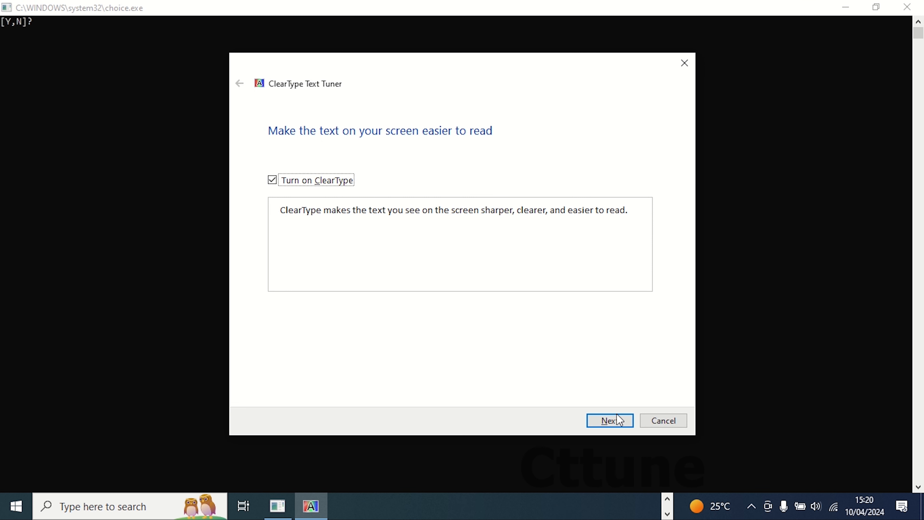
# Preview the ClearType text samples up to page 4 of 5, picking the second sample on page 1, and cancel the tuner.
pyautogui.click(617, 426)
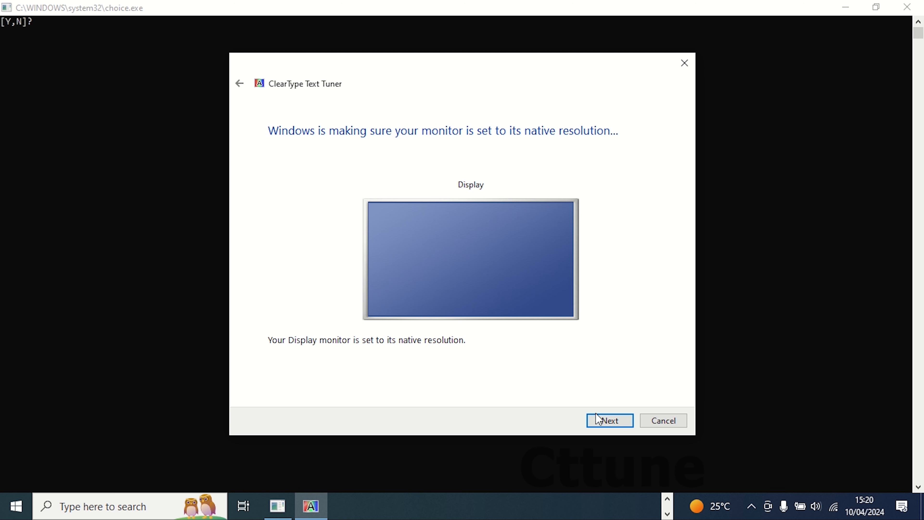
pyautogui.click(604, 420)
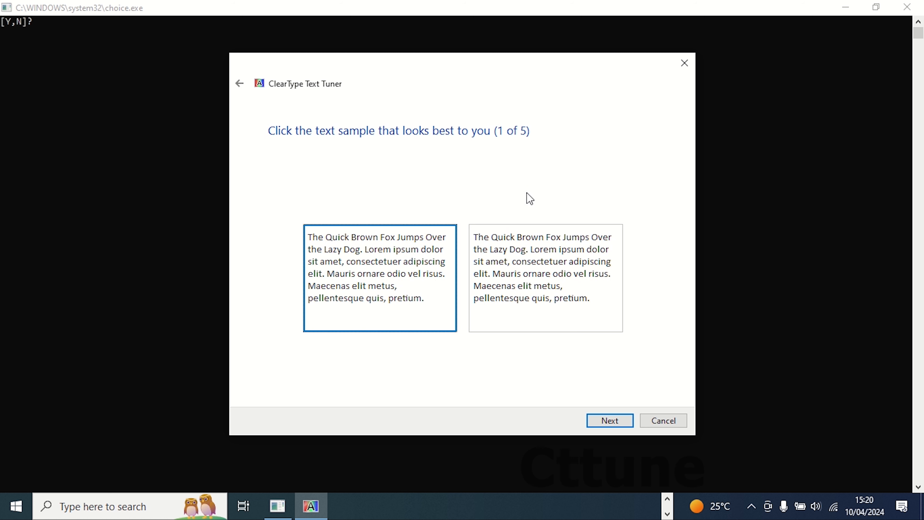
pyautogui.click(532, 263)
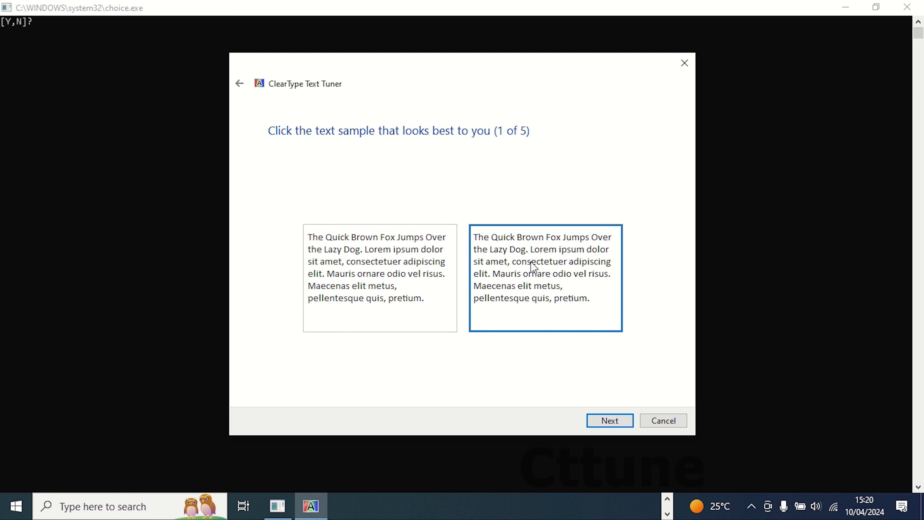
pyautogui.click(610, 420)
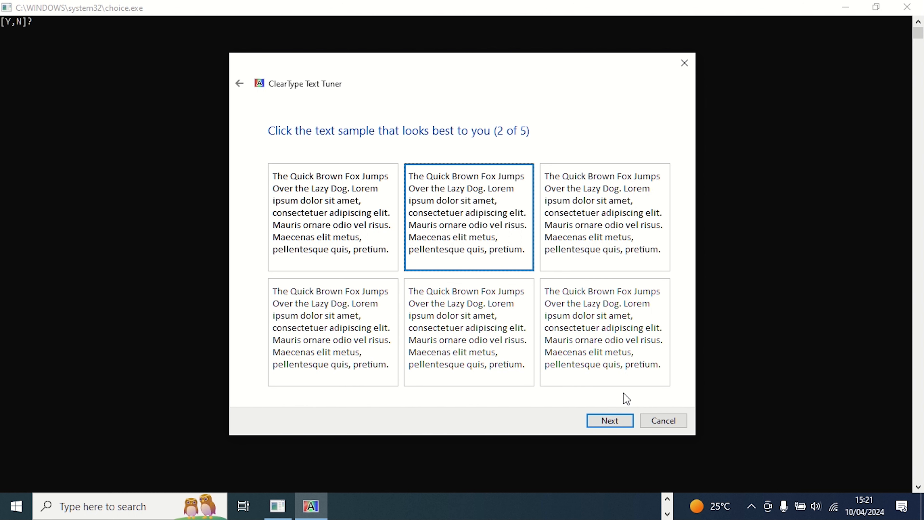
pyautogui.click(610, 421)
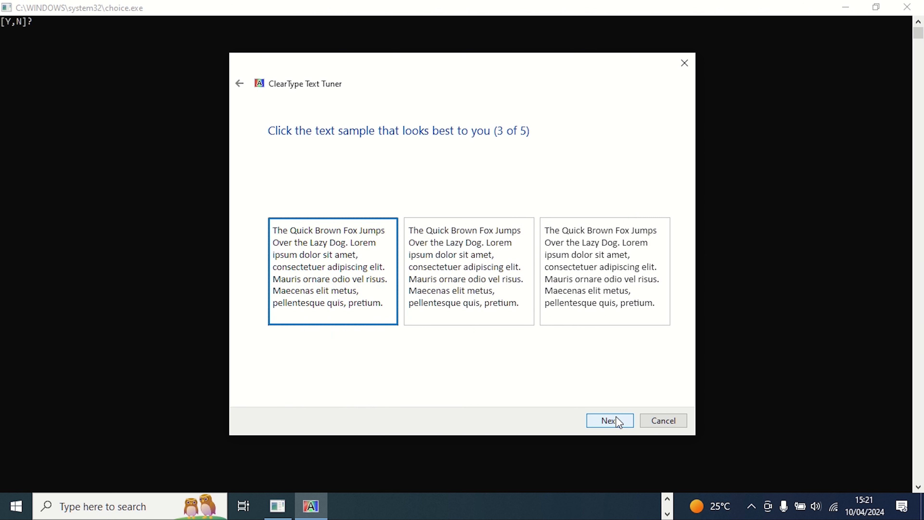
pyautogui.click(627, 423)
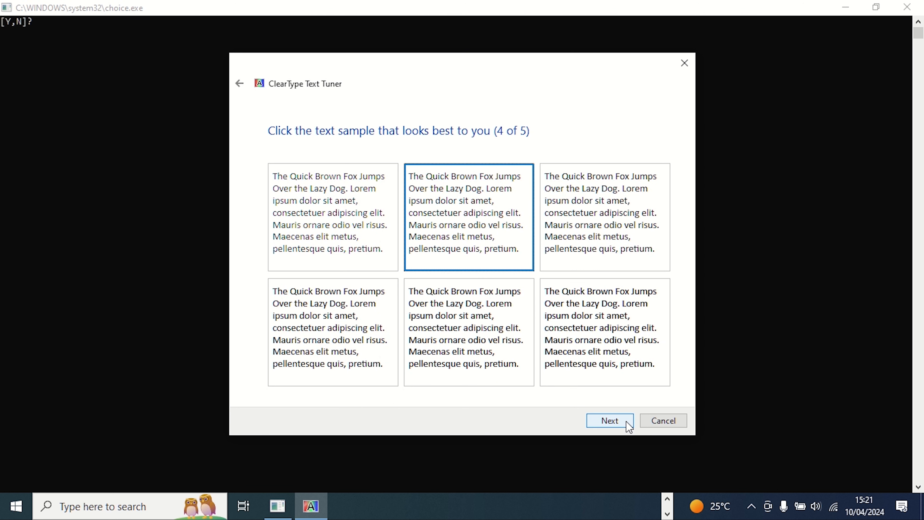
pyautogui.click(675, 424)
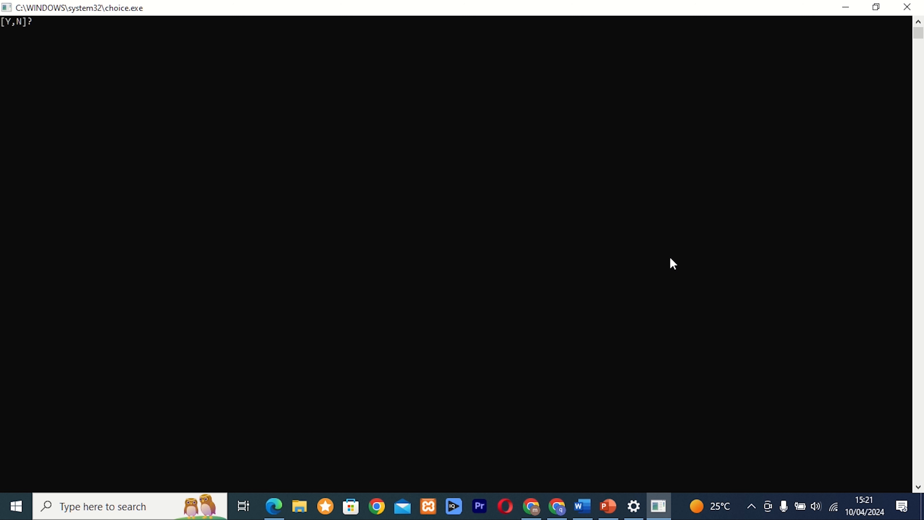
# Run the dxdiag command to start the DirectX Diagnostic Tool and accept the check for digitally signed drivers.
pyautogui.press('super+r')
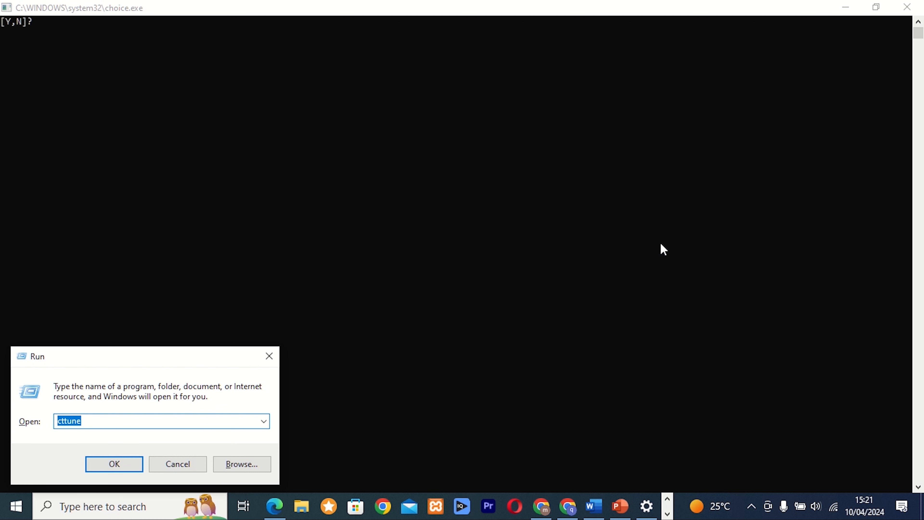
pyautogui.write('dxdiag')
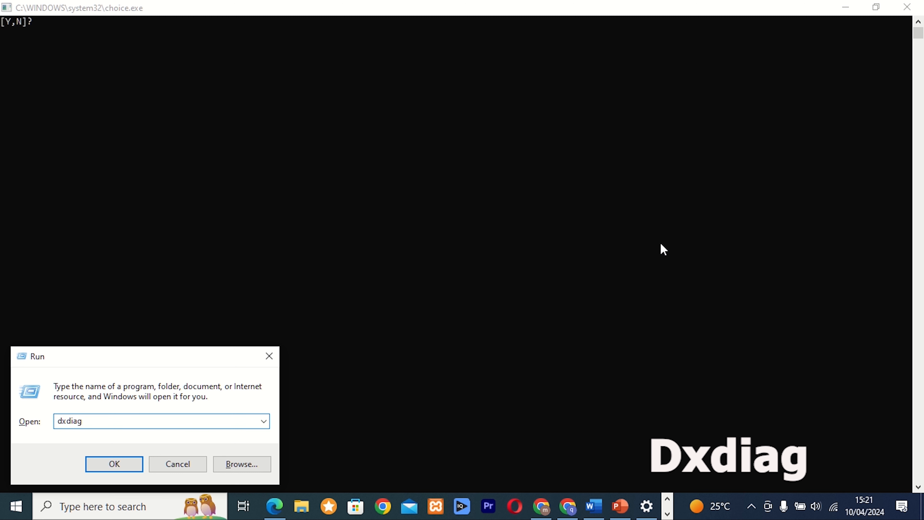
pyautogui.press('Return')
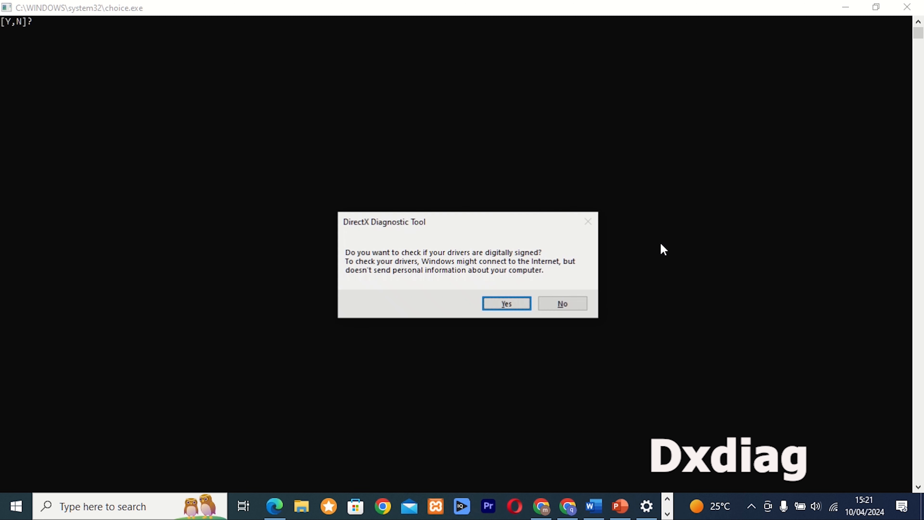
pyautogui.click(511, 304)
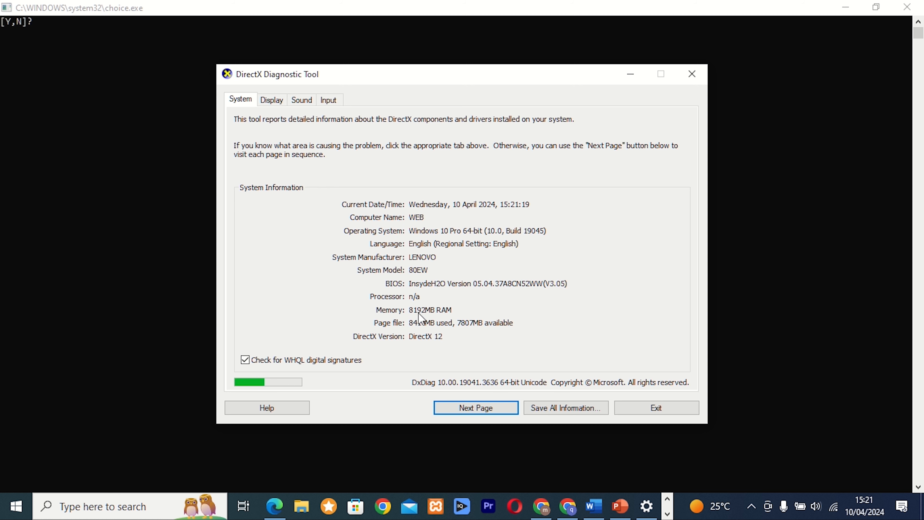
# Review the Display, Sound and Input pages of the DirectX Diagnostic Tool, and exit it.
pyautogui.click(281, 100)
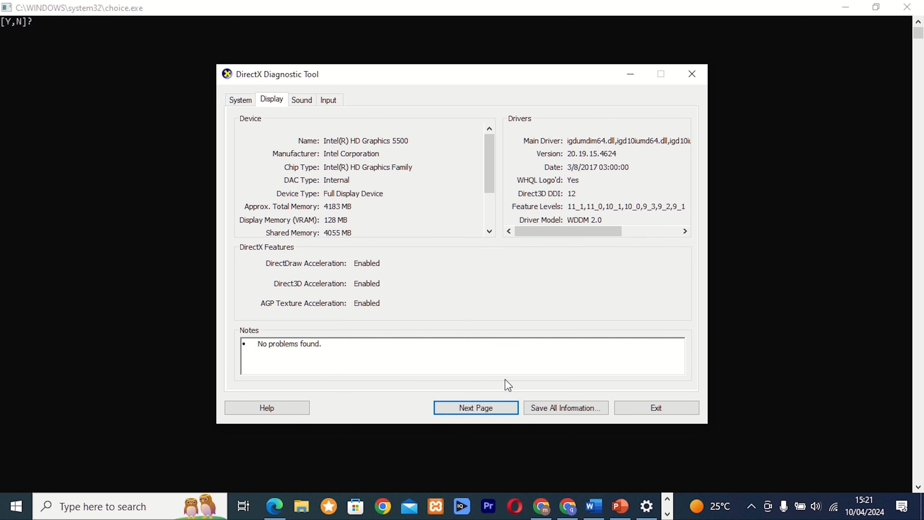
pyautogui.click(496, 408)
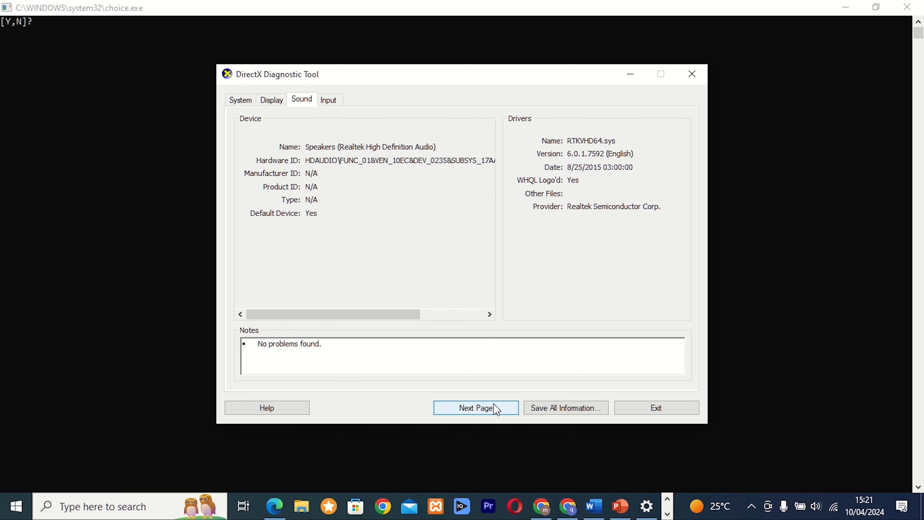
pyautogui.click(496, 408)
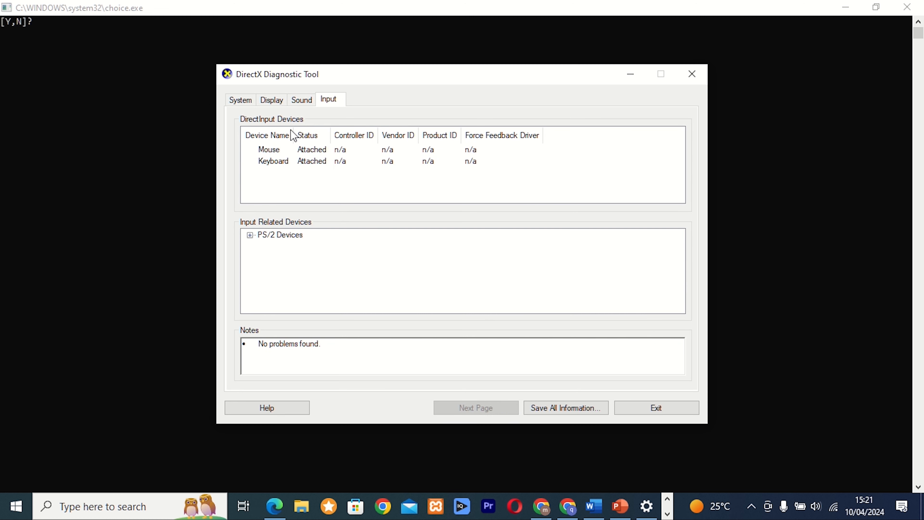
pyautogui.click(301, 103)
pyautogui.click(651, 409)
# Run the Computerdefaults command to launch the Default apps settings, and review the list of default apps.
pyautogui.press('super+r')
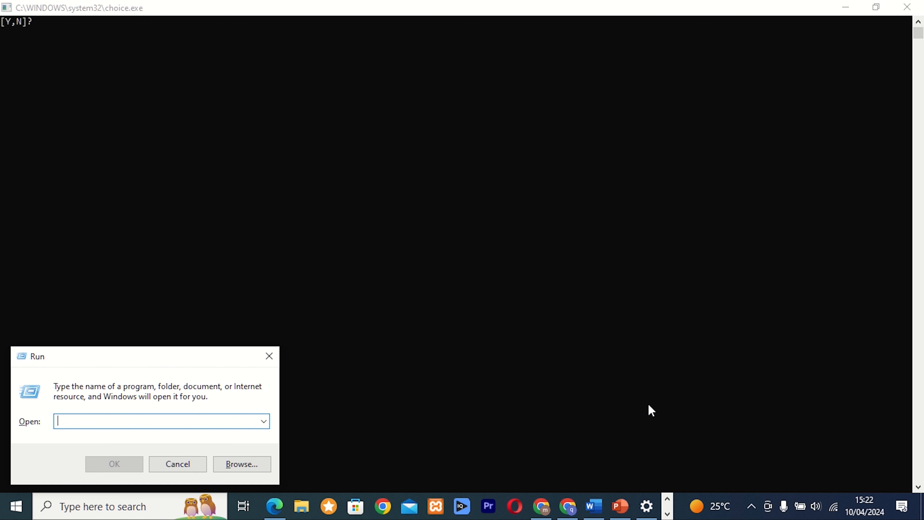
pyautogui.write('comp')
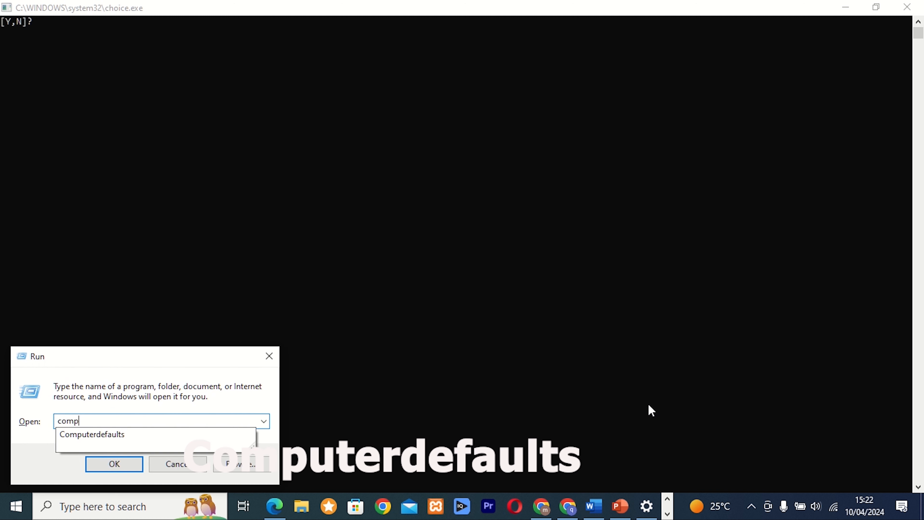
pyautogui.click(100, 434)
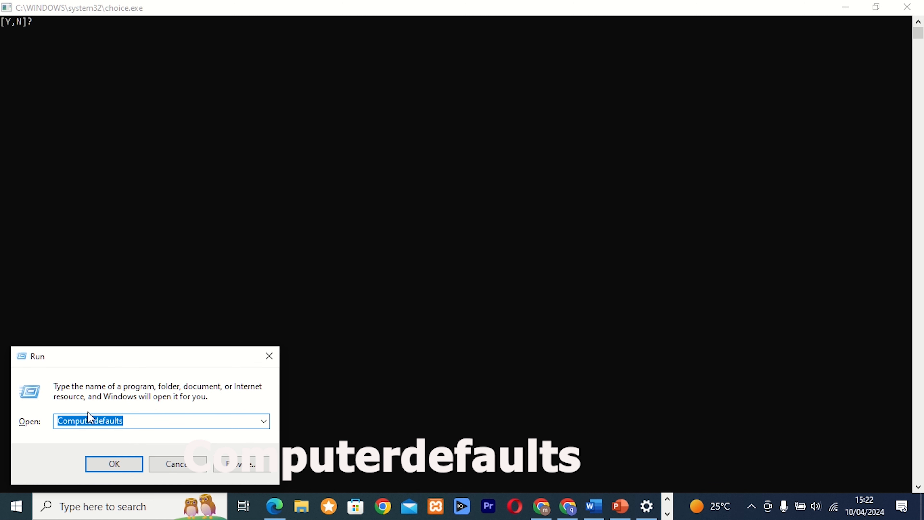
pyautogui.click(123, 468)
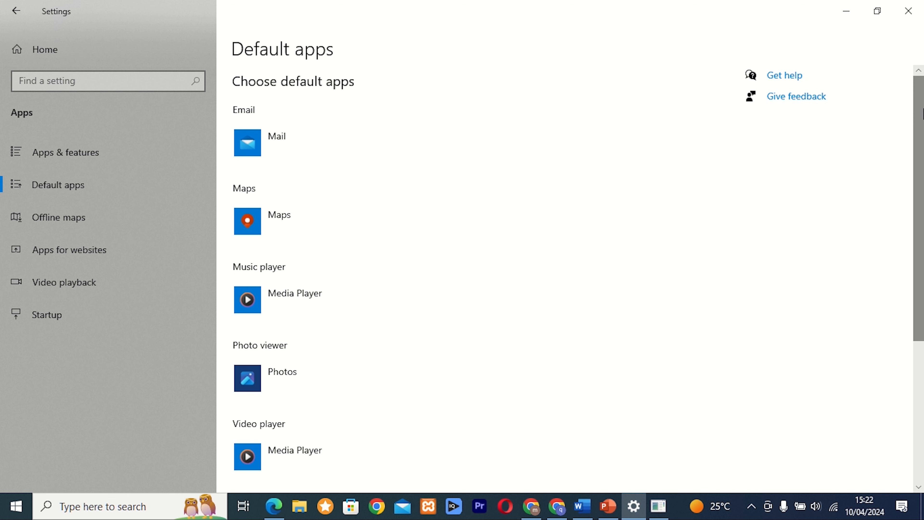
pyautogui.scroll(-5, 923, 247)
pyautogui.scroll(-1, 922, 251)
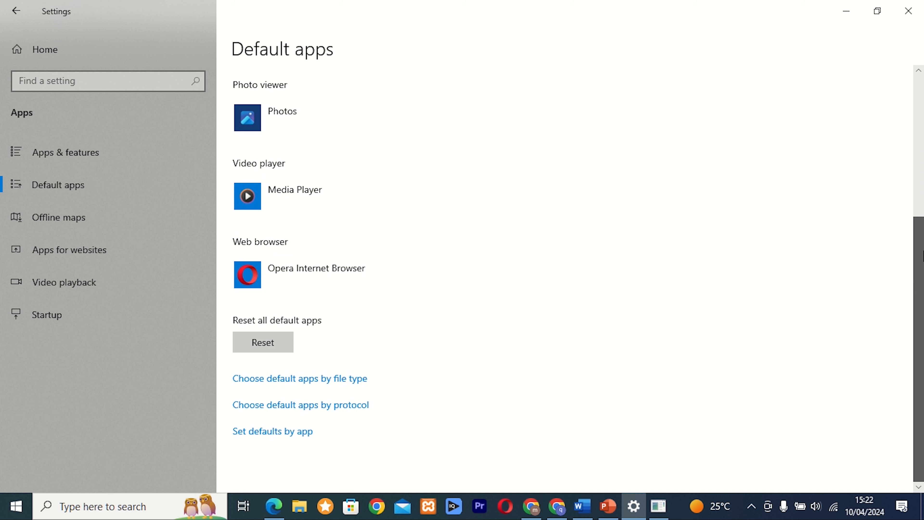
pyautogui.scroll(3, 920, 232)
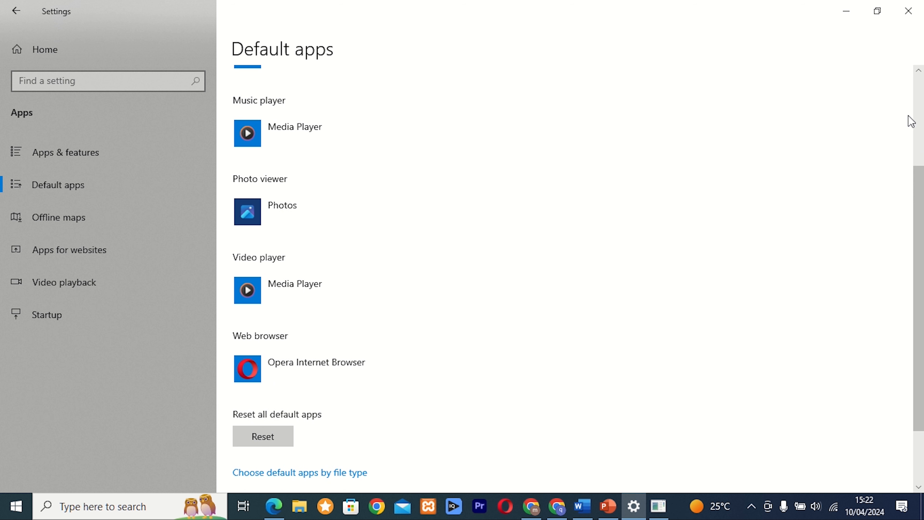
pyautogui.scroll(5, 917, 153)
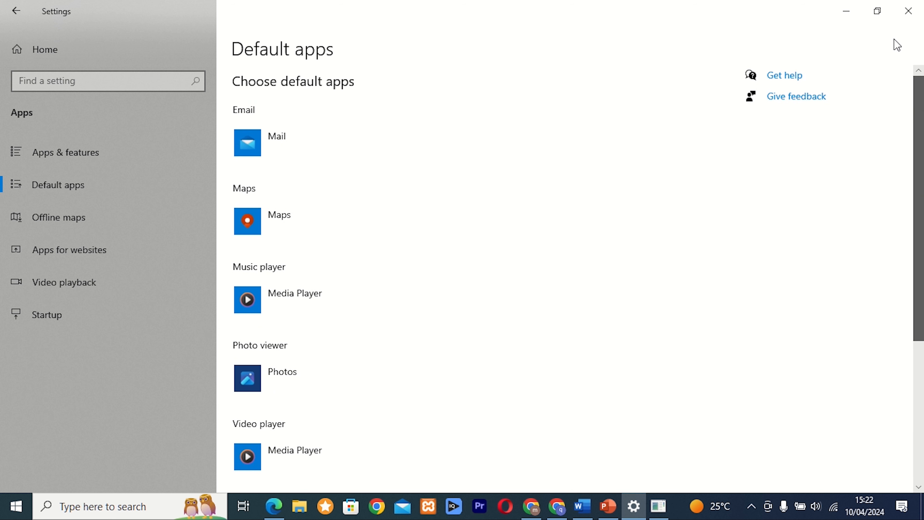
# Run the diskmgmt.msc command to launch Disk Management in a maximized window, and inspect the C: and G: volumes.
pyautogui.click(911, 18)
pyautogui.press('super+r')
pyautogui.write('dis')
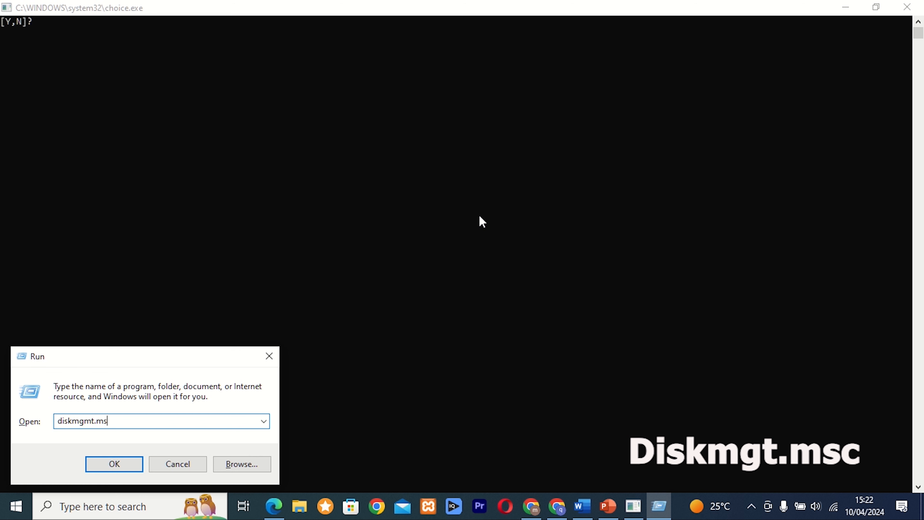
pyautogui.press('Return')
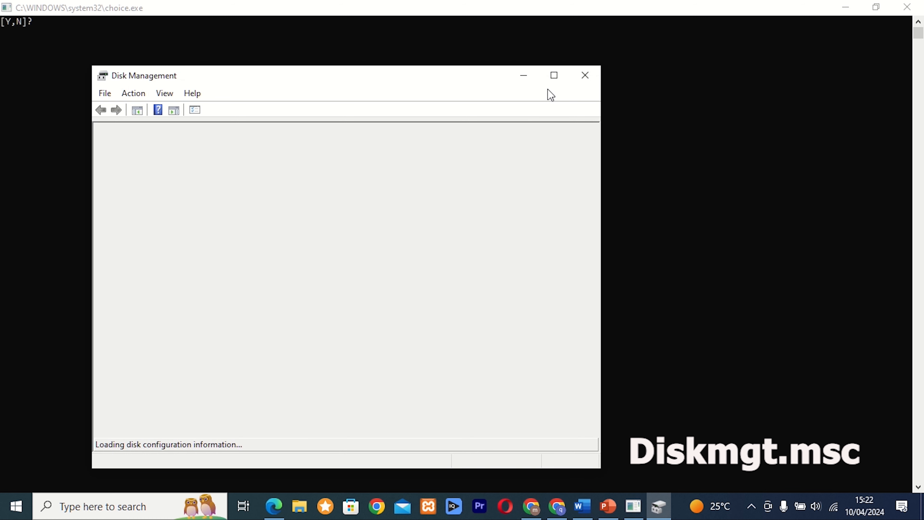
pyautogui.click(552, 83)
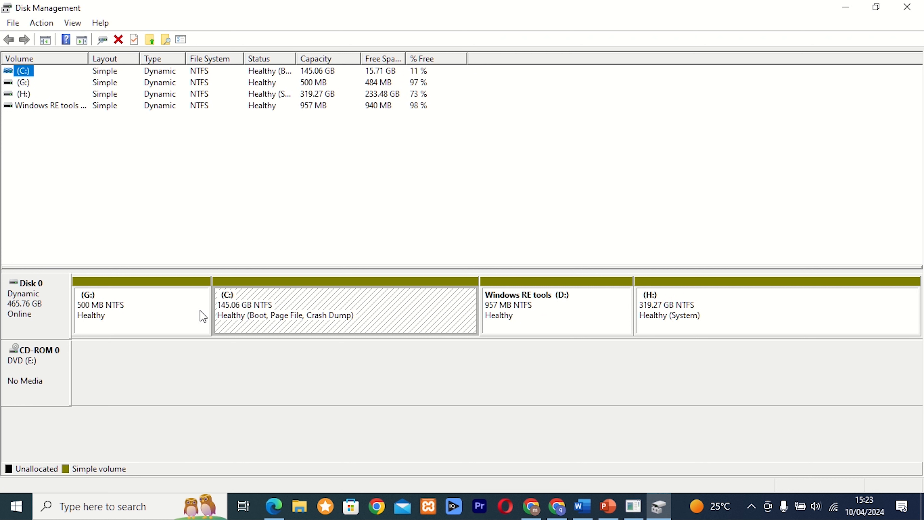
pyautogui.click(284, 319)
pyautogui.click(166, 318)
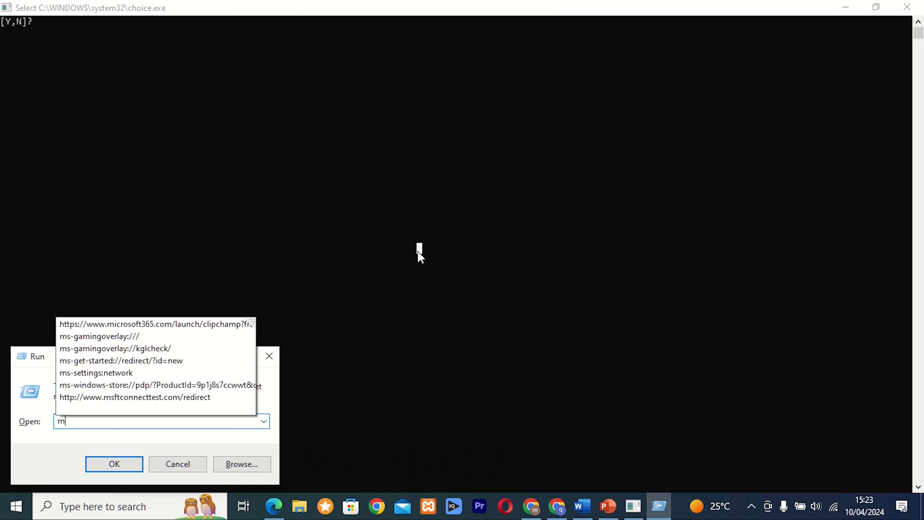
# Run the msinfo32 command to launch System Information in a maximized window, and review the System Summary down to its last entries.
pyautogui.write('msinfo32')
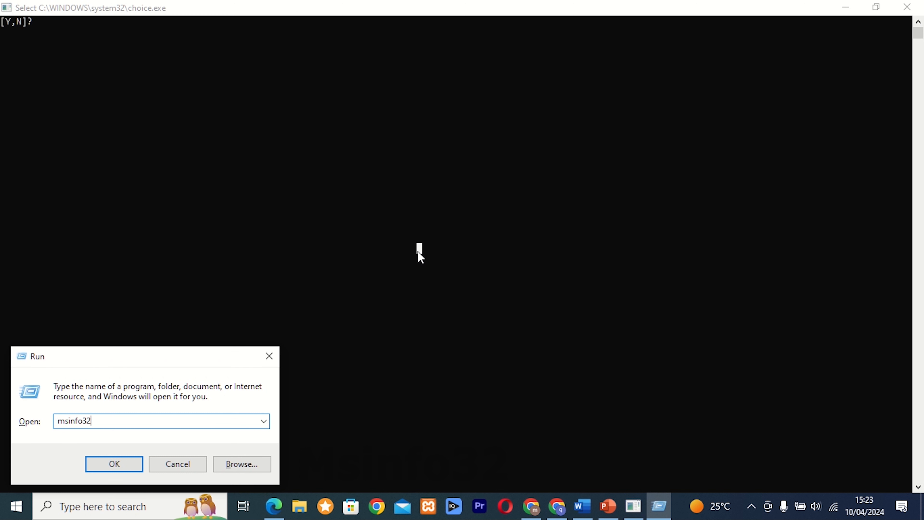
pyautogui.press('Return')
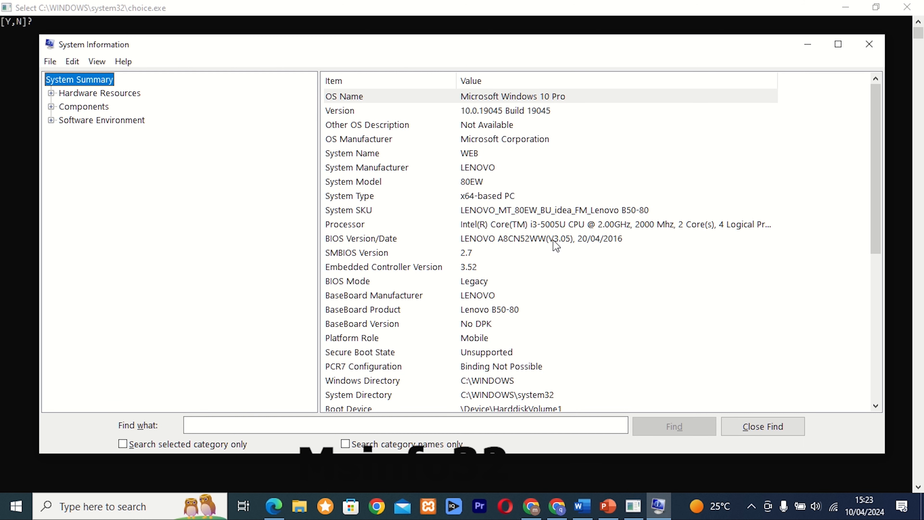
pyautogui.click(838, 44)
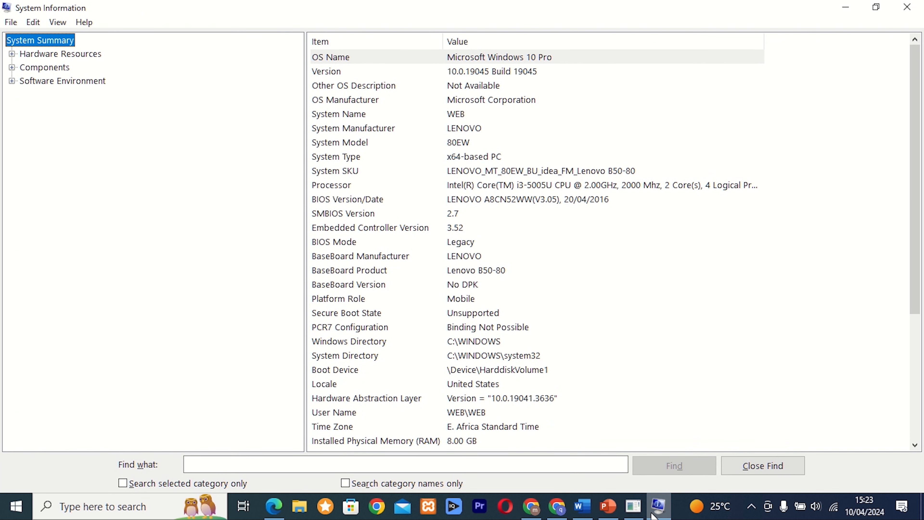
pyautogui.moveTo(635, 511)
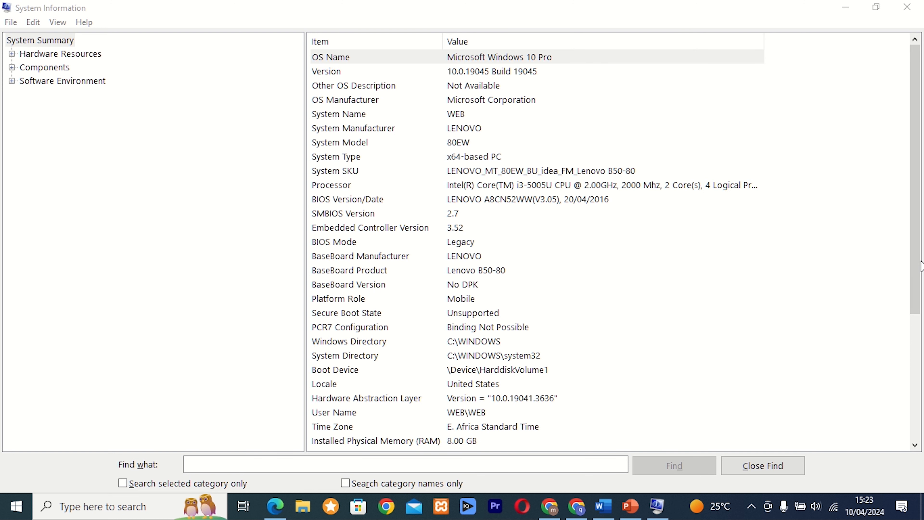
pyautogui.click(917, 268)
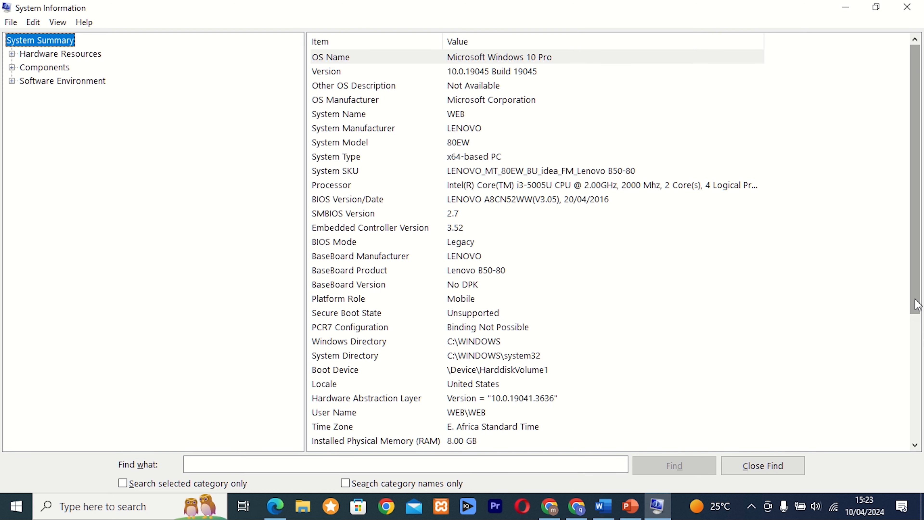
pyautogui.moveTo(918, 304); pyautogui.dragTo(922, 428)
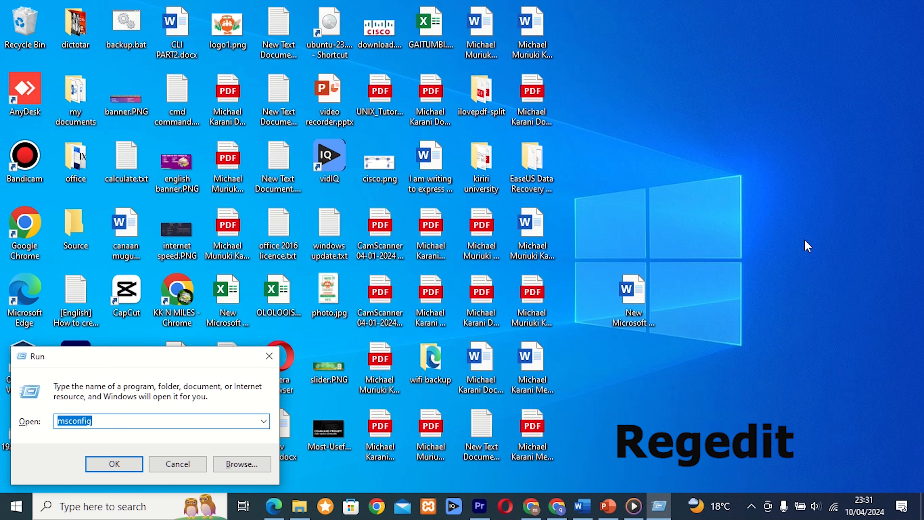
# Run the regedit command to start the Registry Editor, and look through its root keys from HKEY_CLASSES_ROOT to HKEY_USERS.
pyautogui.write('regedit')
pyautogui.press('Return')
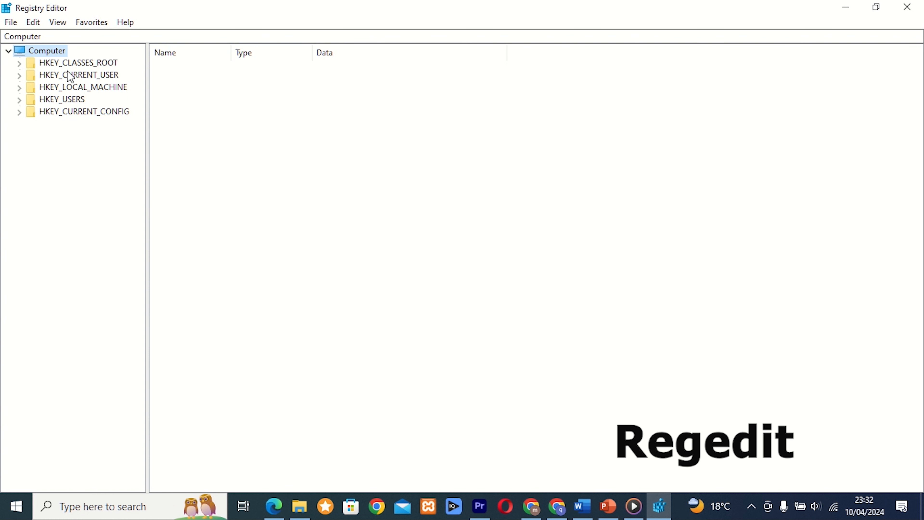
pyautogui.click(71, 63)
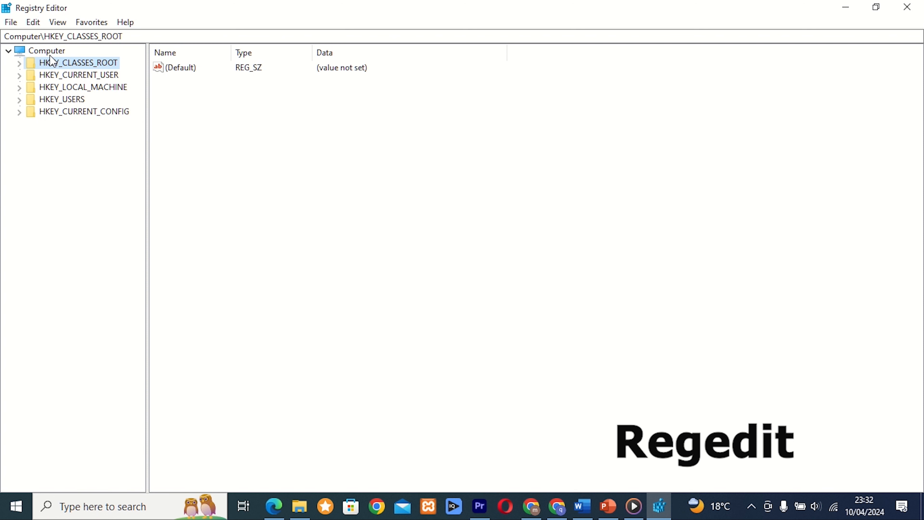
pyautogui.click(35, 75)
pyautogui.click(65, 87)
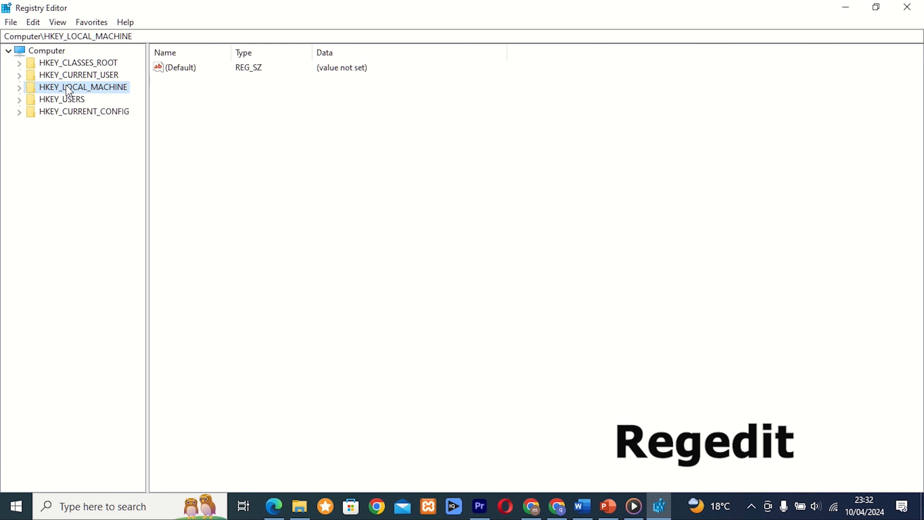
pyautogui.click(66, 102)
# Examine the subkeys of HKEY_CLASSES_ROOT, collapse that key, and expand HKEY_USERS.
pyautogui.click(53, 62)
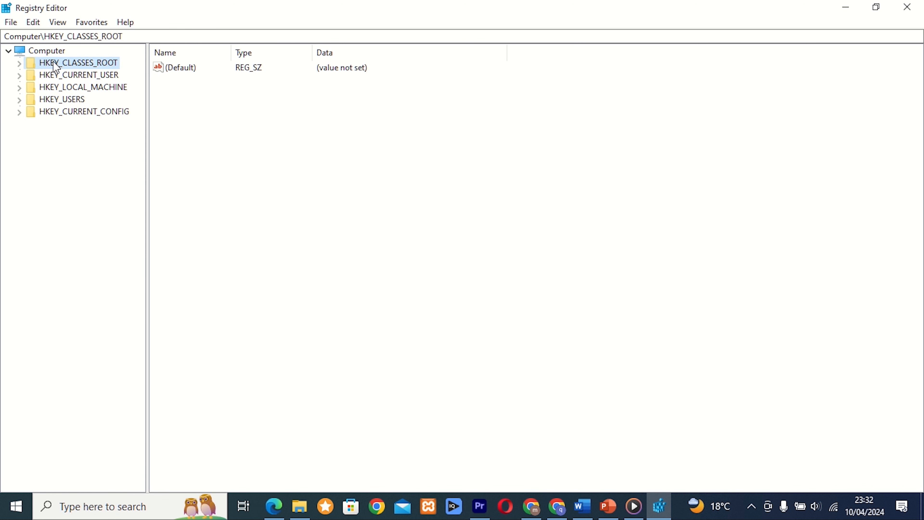
pyautogui.doubleClick(52, 62)
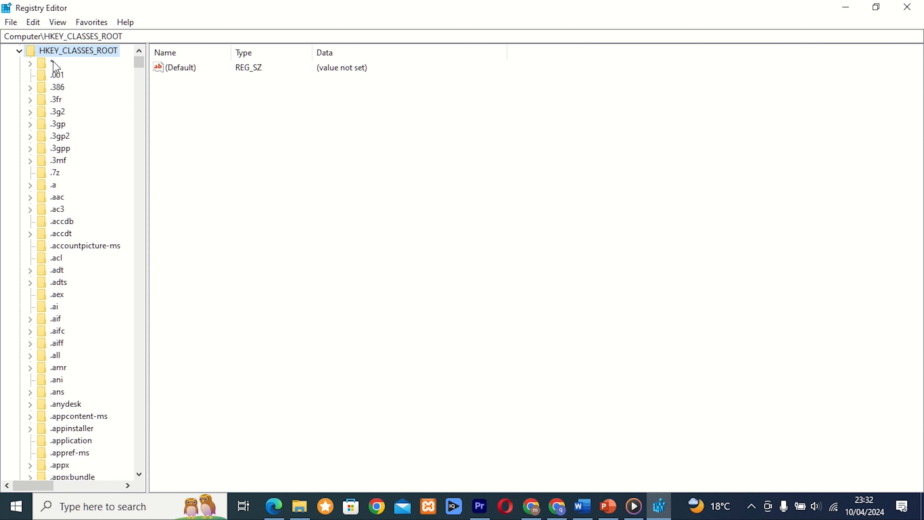
pyautogui.click(21, 51)
pyautogui.click(62, 88)
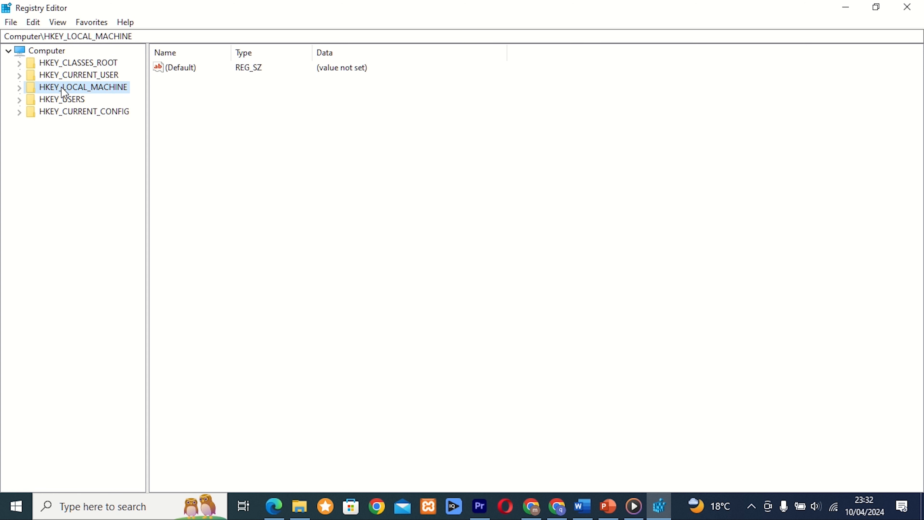
pyautogui.doubleClick(53, 100)
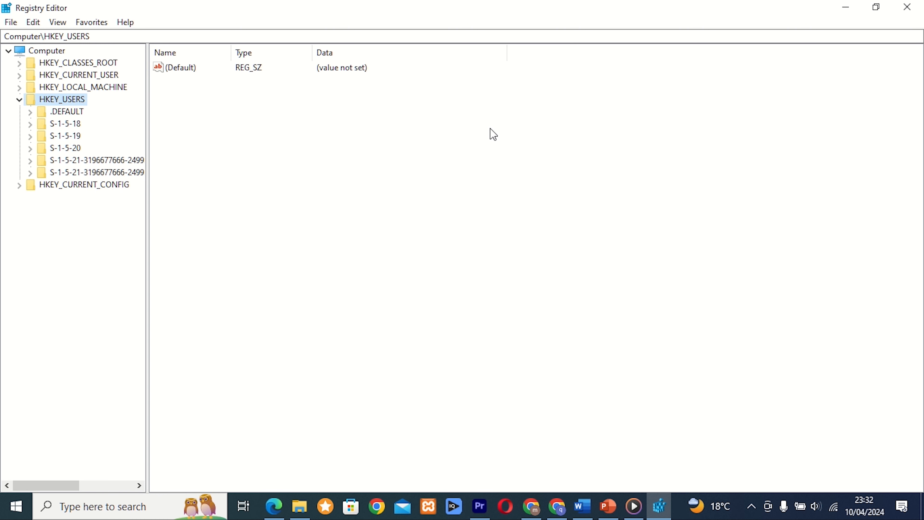
pyautogui.moveTo(575, 6)
pyautogui.click(412, 28)
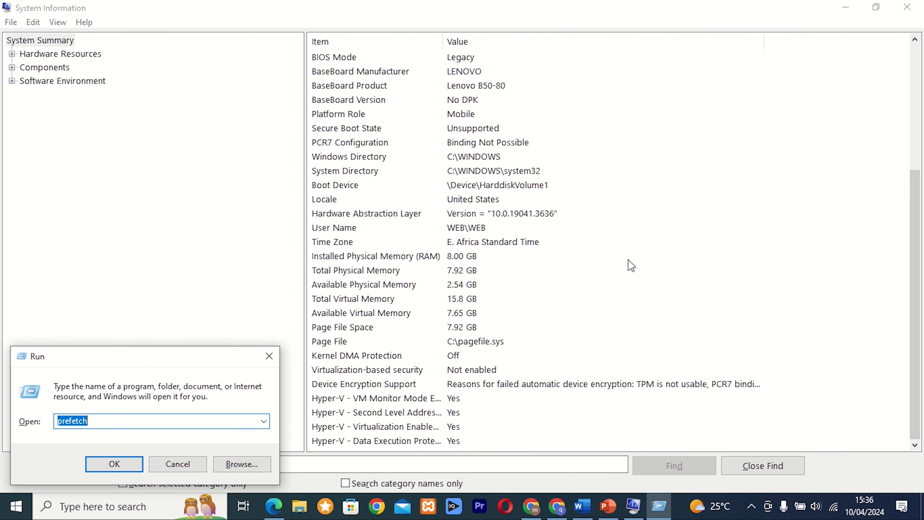
# Run the msconfig command to launch System Configuration.
pyautogui.write('msco')
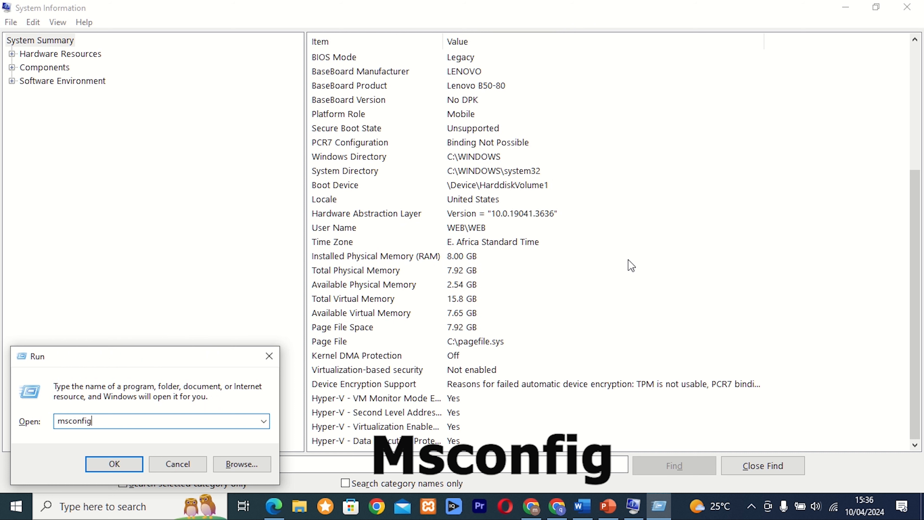
pyautogui.write('nfig')
pyautogui.press('Return')
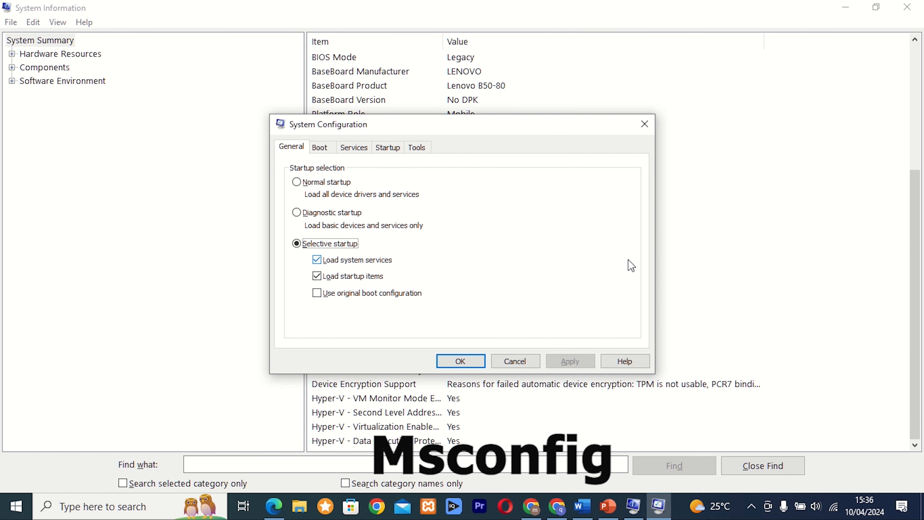
# Review the Boot, Services, Startup and Tools pages of System Configuration, and close it without changes.
pyautogui.click(325, 155)
pyautogui.click(346, 152)
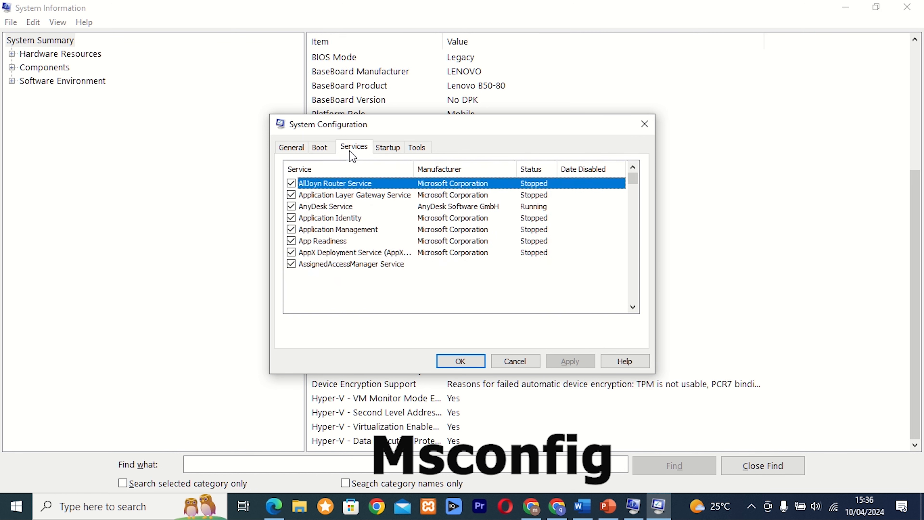
pyautogui.click(393, 150)
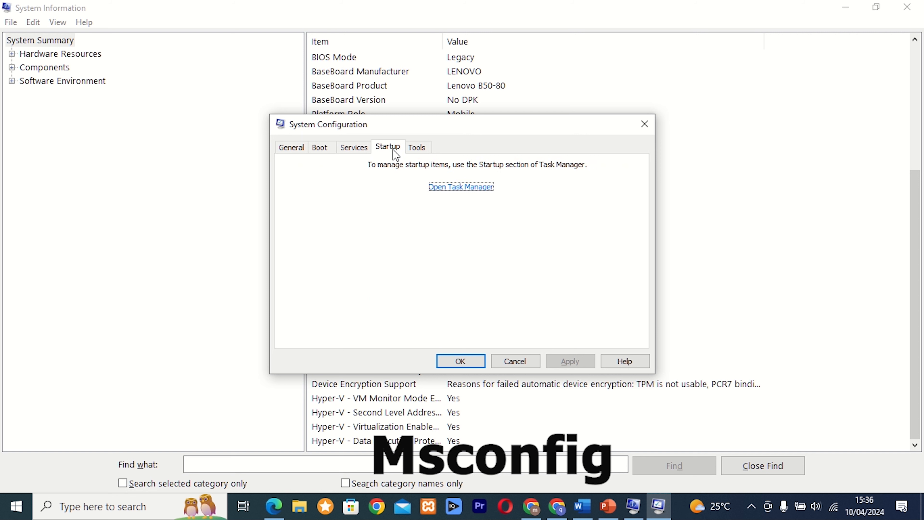
pyautogui.click(416, 148)
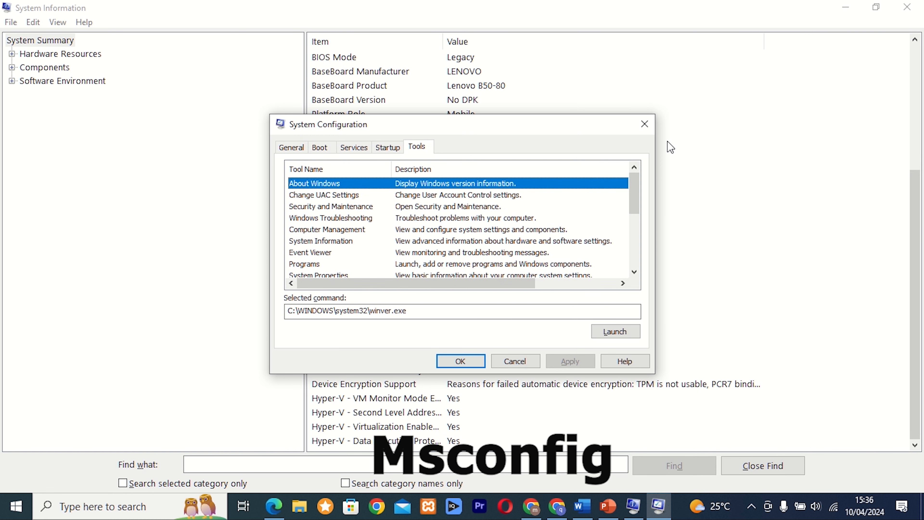
pyautogui.click(644, 126)
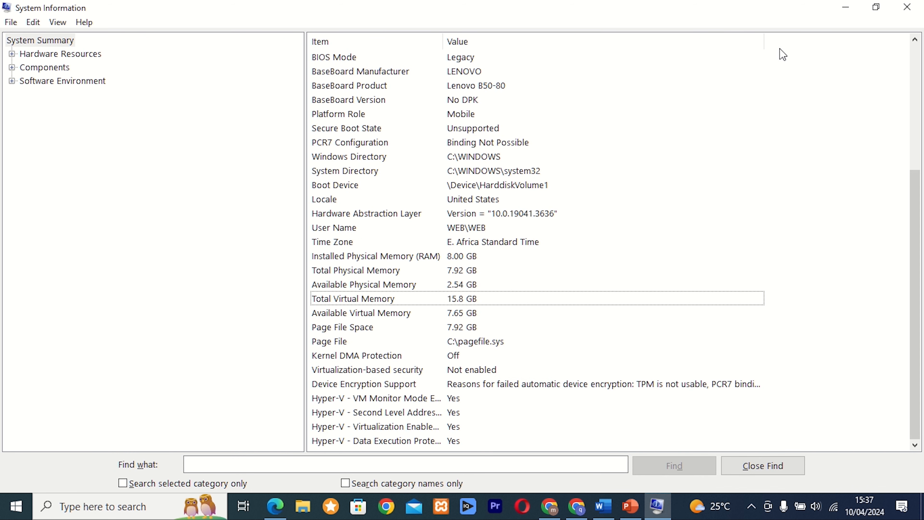
pyautogui.moveTo(472, 6)
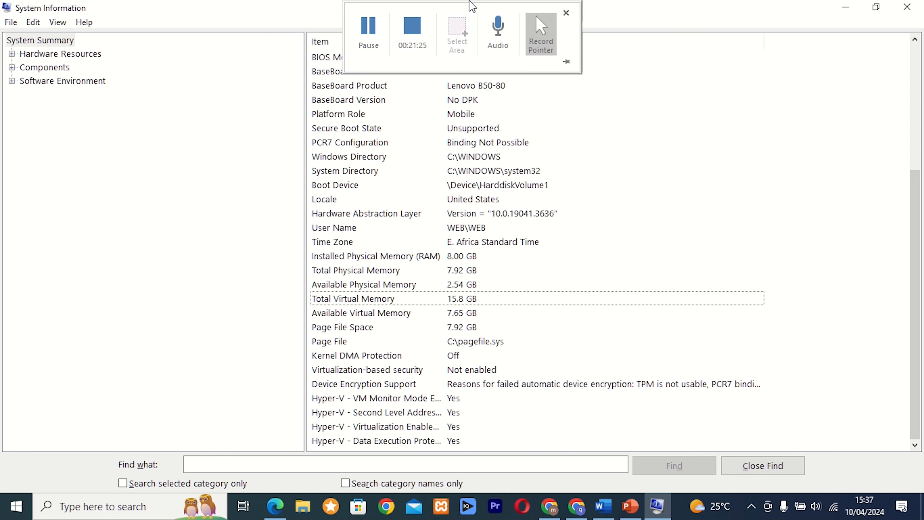
pyautogui.click(418, 21)
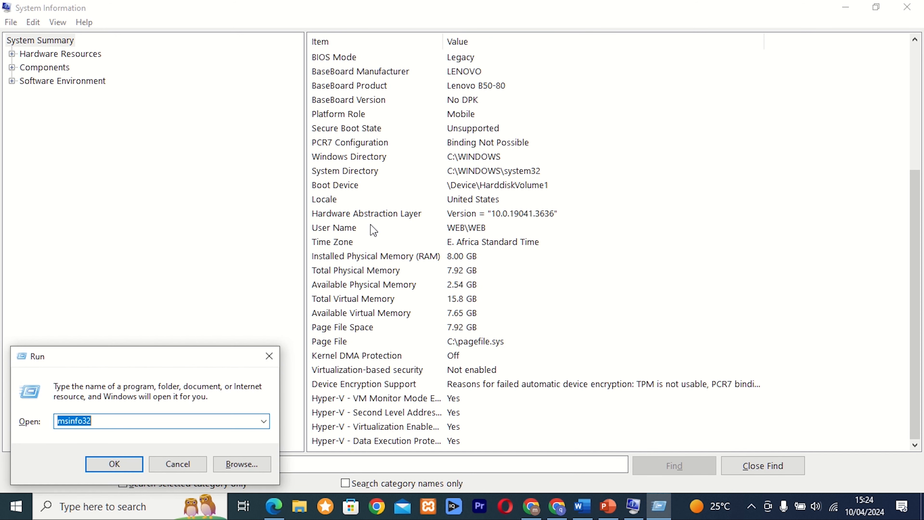
# Run the powercfg.cpl command to show Power Options in a maximized window.
pyautogui.write('powercfg.cpl')
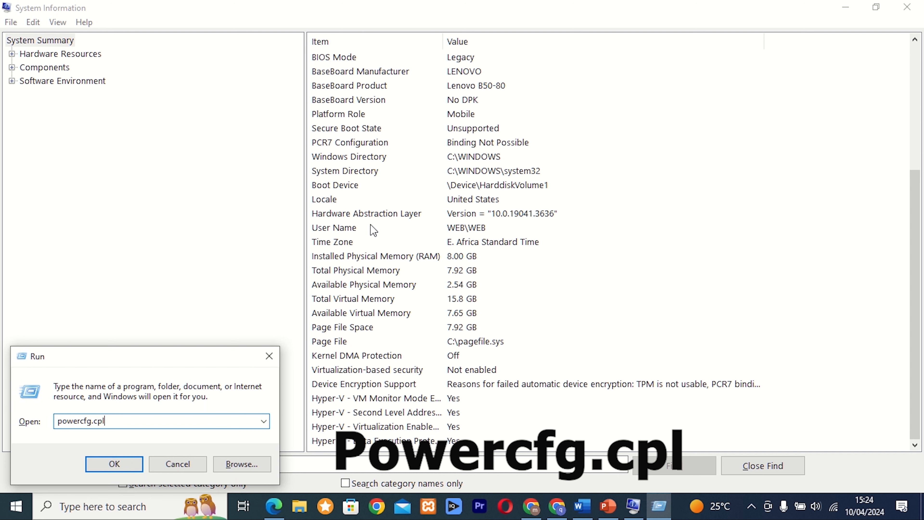
pyautogui.press('Return')
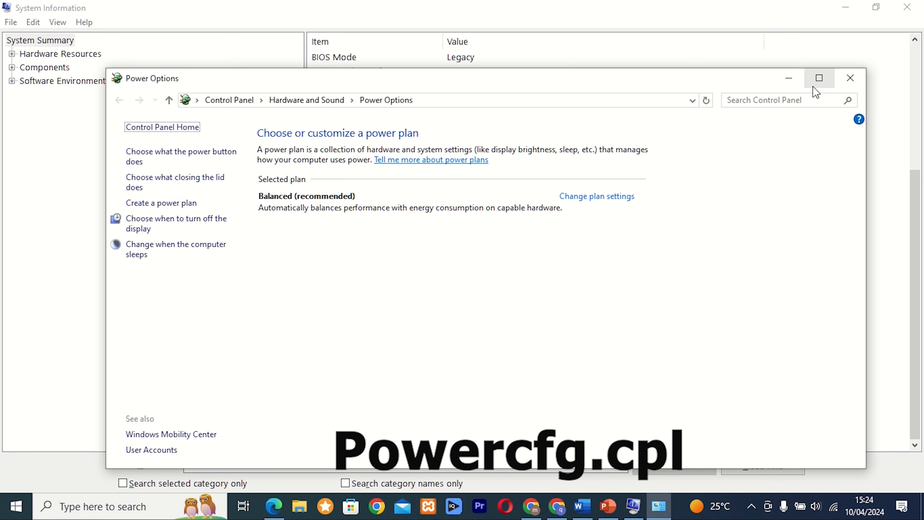
pyautogui.click(819, 80)
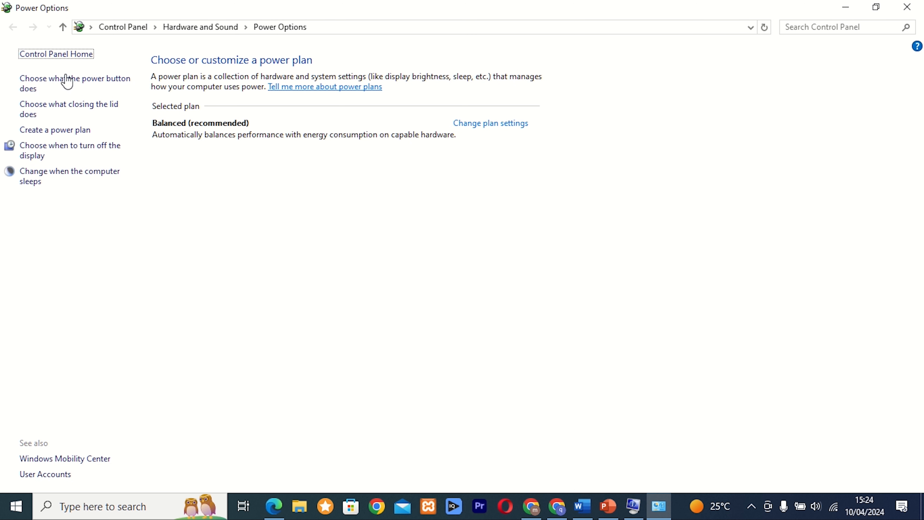
# View the settings for what the power button does, return to Power Options, and open the page for creating a power plan.
pyautogui.click(86, 85)
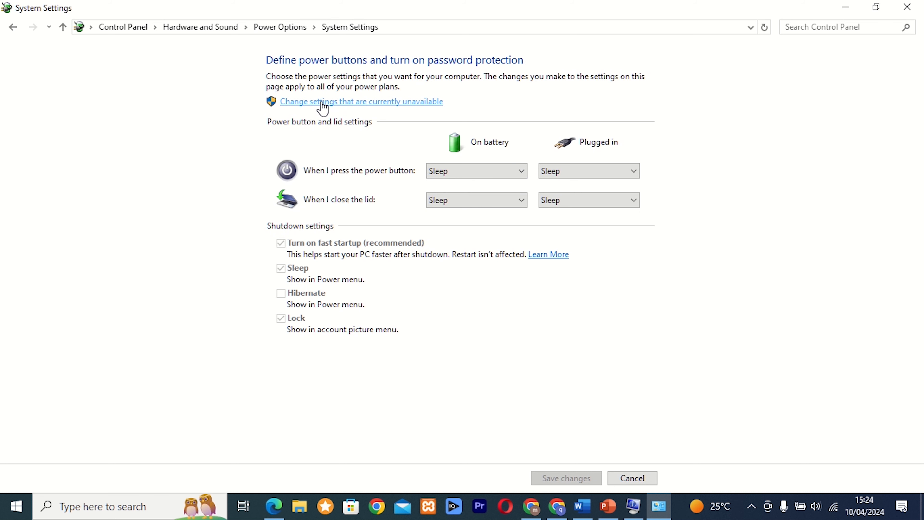
pyautogui.click(12, 28)
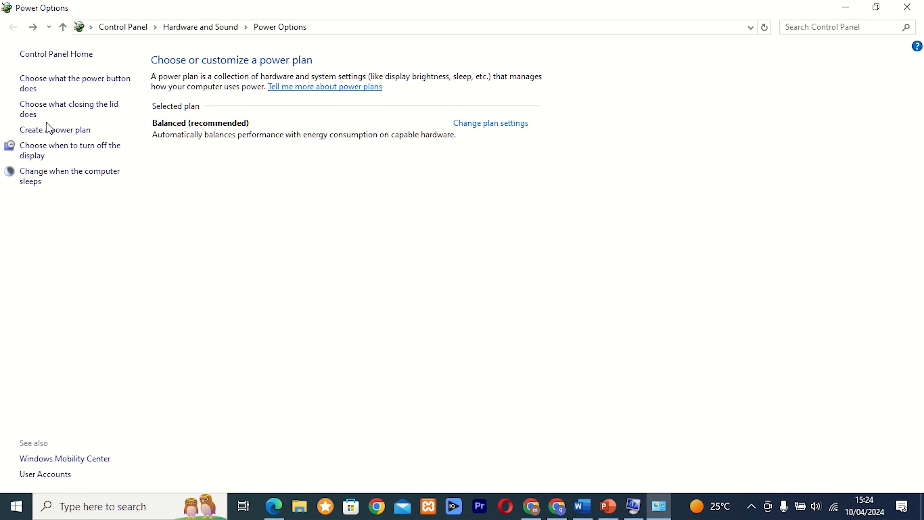
pyautogui.click(49, 130)
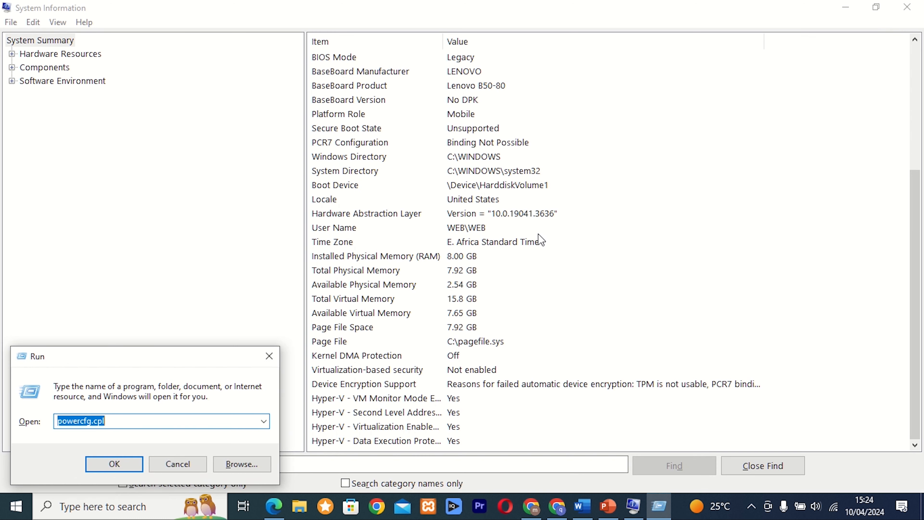
# Run the winver command to show the Windows version information.
pyautogui.write('win')
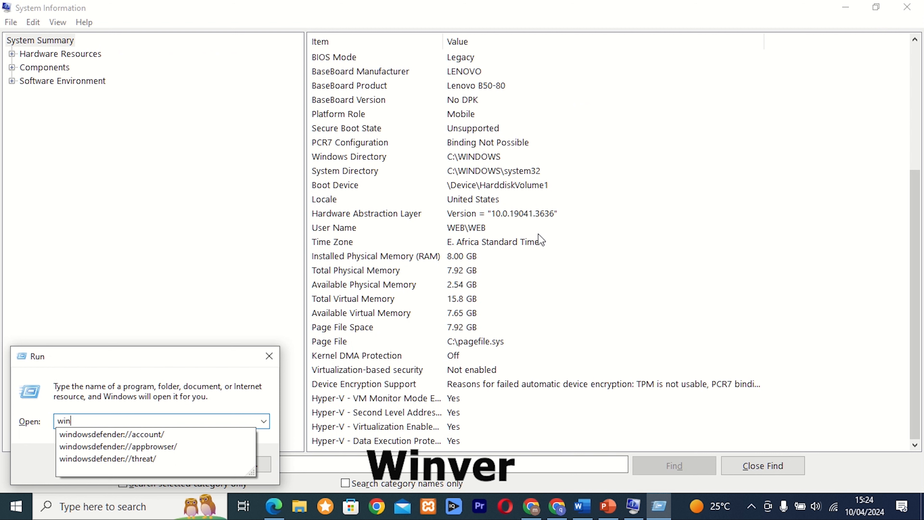
pyautogui.write('ver')
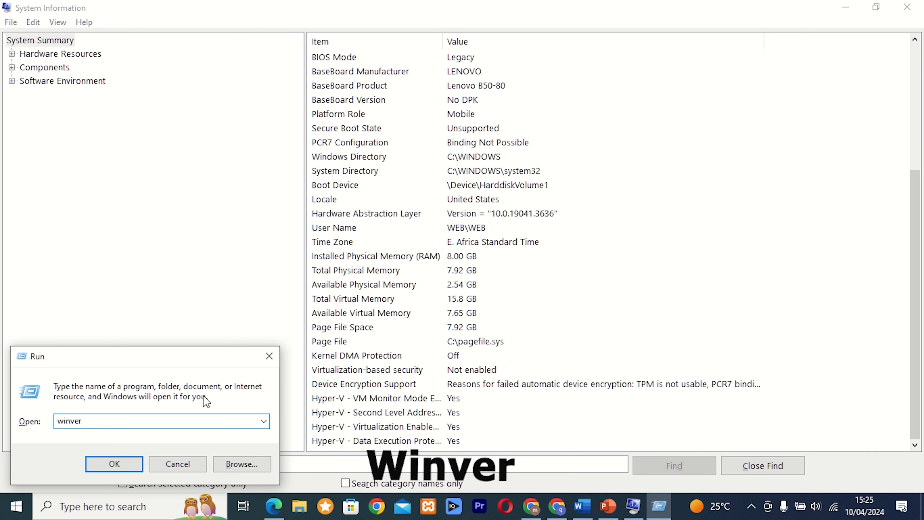
pyautogui.click(114, 463)
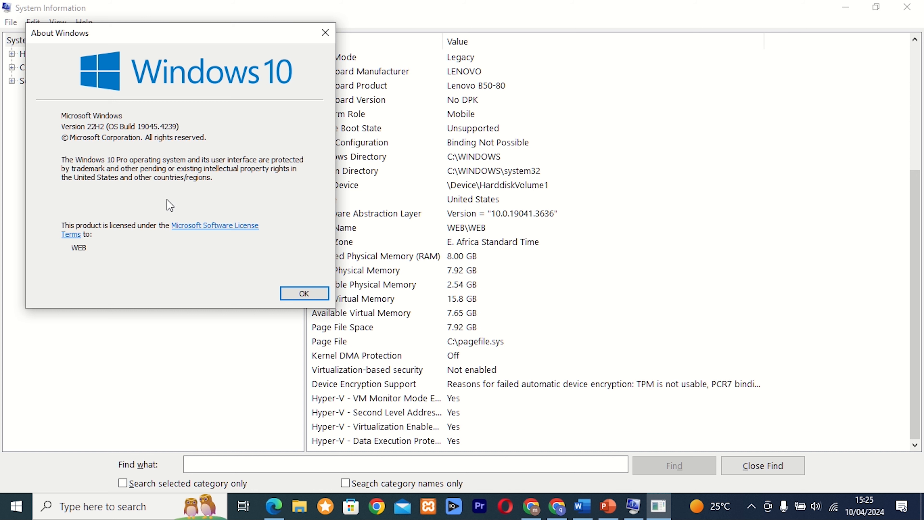
# Dismiss the Windows version information, run the psr command to show Steps Recorder in a clear area, and close it without recording.
pyautogui.click(305, 294)
pyautogui.press('super+r')
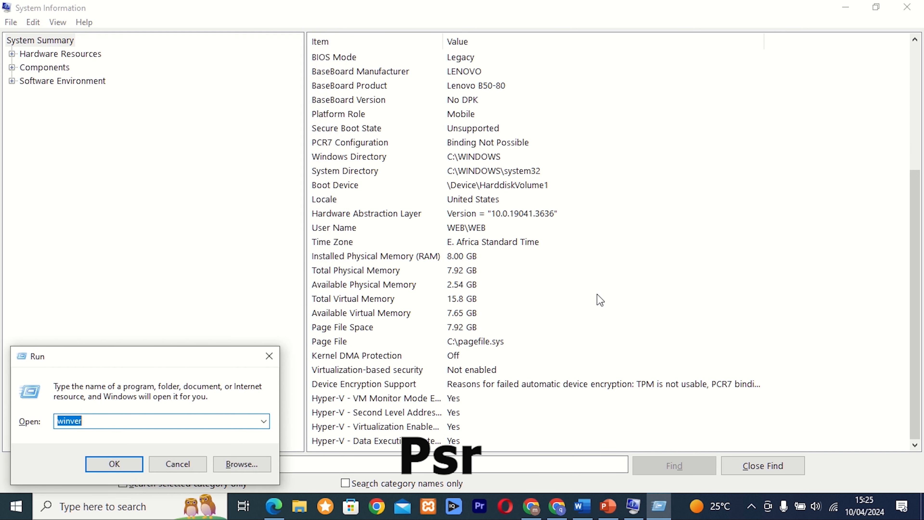
pyautogui.write('psr')
pyautogui.press('Return')
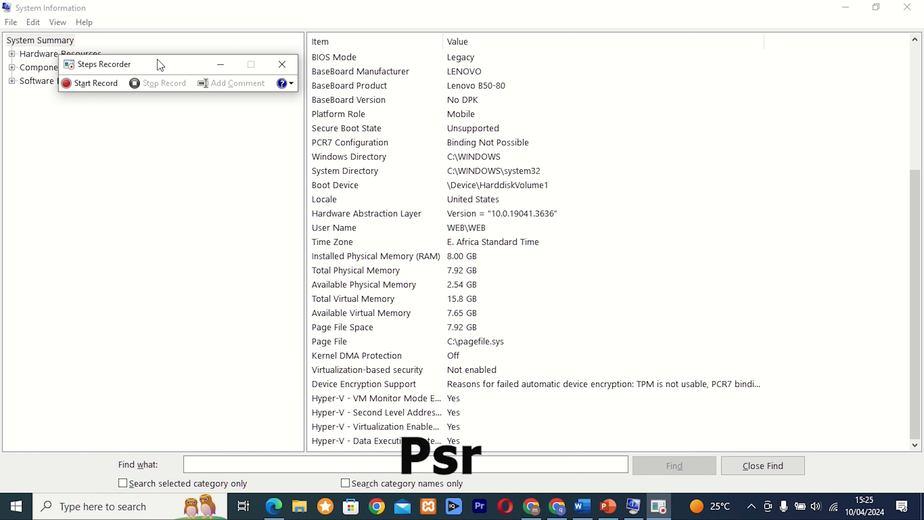
pyautogui.moveTo(160, 65); pyautogui.dragTo(696, 102)
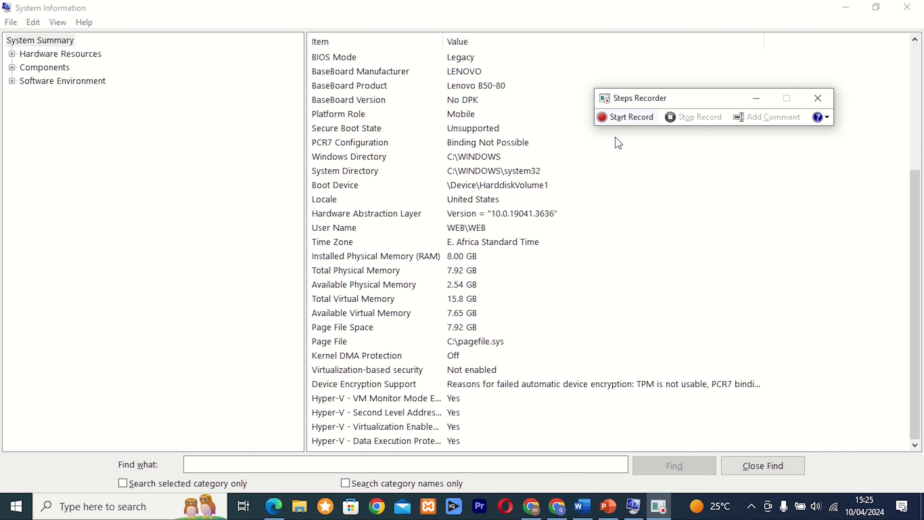
pyautogui.click(814, 103)
# Run the timedate.cpl command to show the Date and Time settings.
pyautogui.press('super+r')
pyautogui.write('tim')
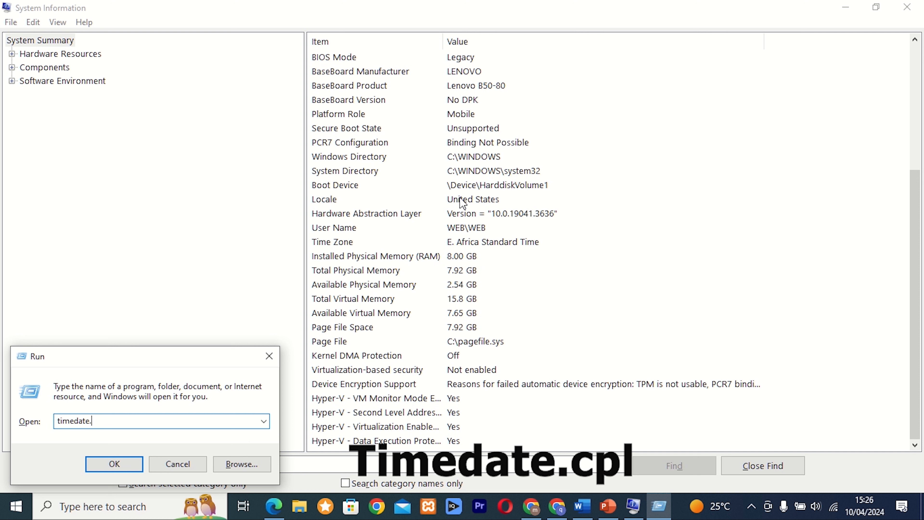
pyautogui.press('Return')
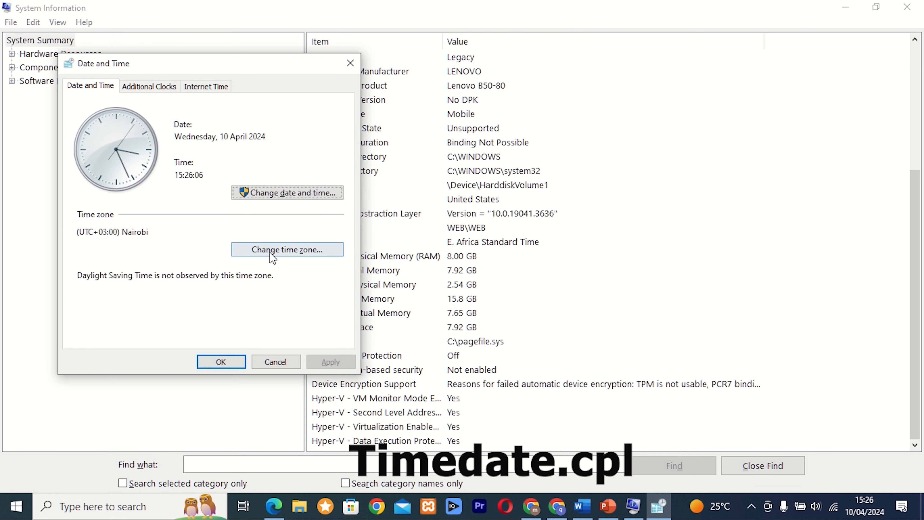
# Review the Additional Clocks page, briefly enabling and disabling the first extra clock, and view the Internet Time page.
pyautogui.click(149, 89)
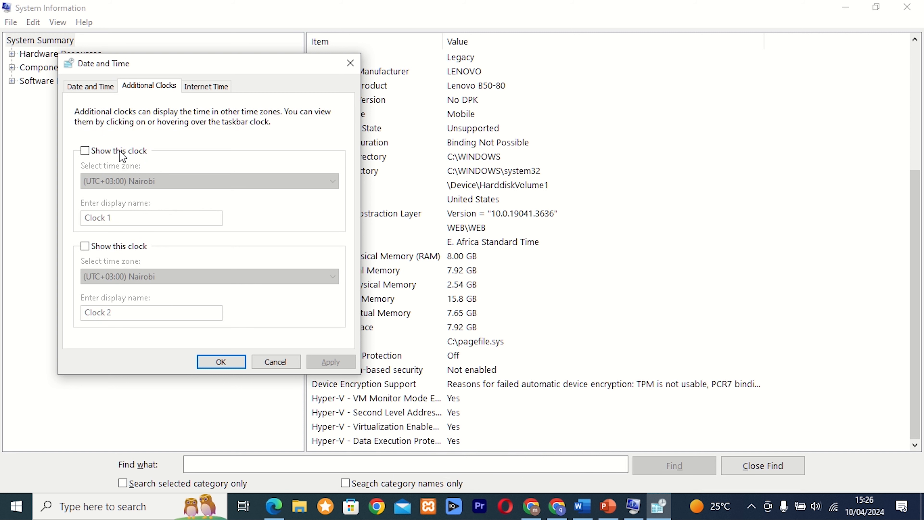
pyautogui.click(86, 151)
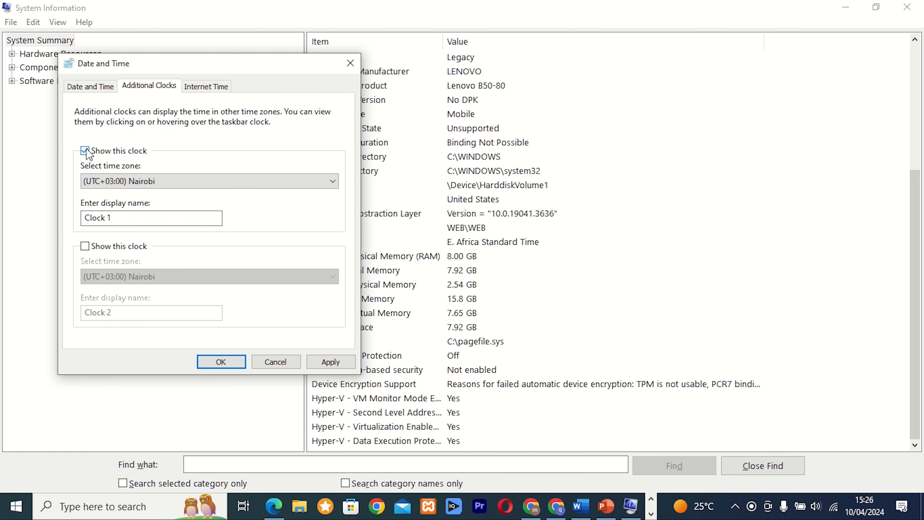
pyautogui.click(86, 151)
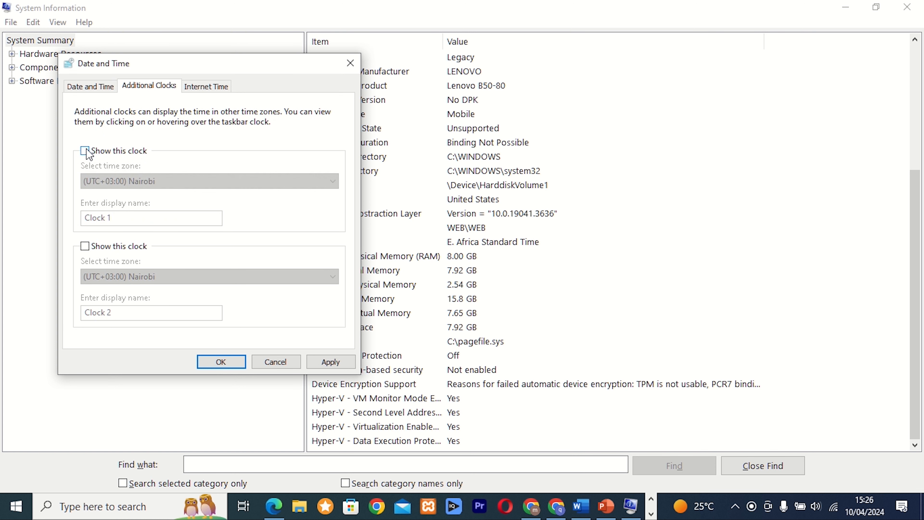
pyautogui.click(209, 88)
# Run the ncpa.cpl command to view the Network Connections, and close the window.
pyautogui.write('ncpa.c')
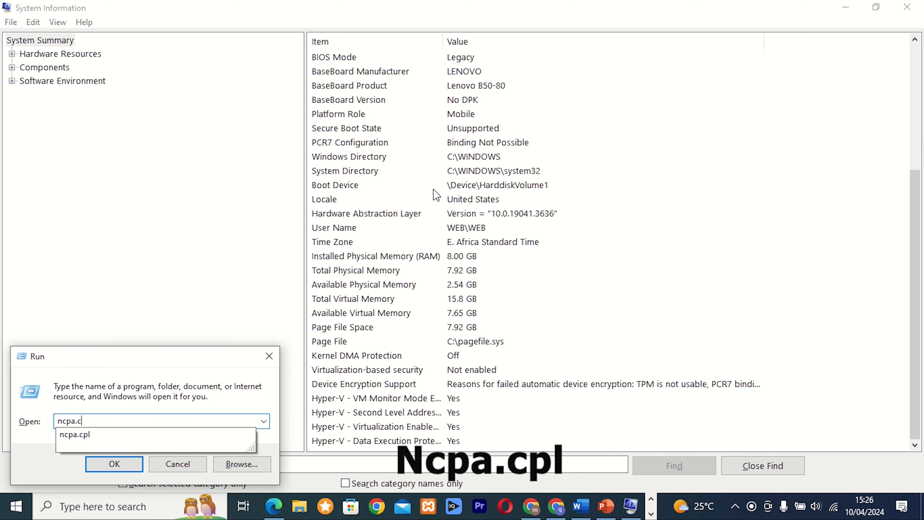
pyautogui.write('pl')
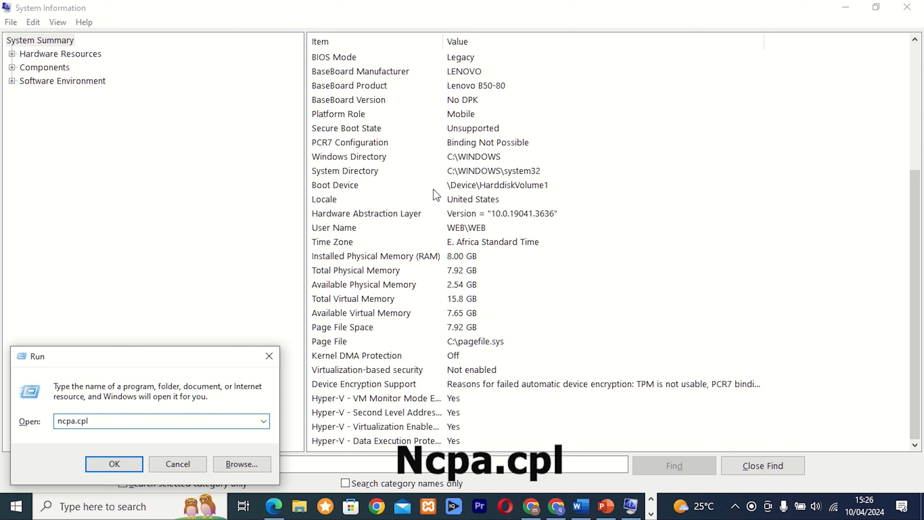
pyautogui.press('Return')
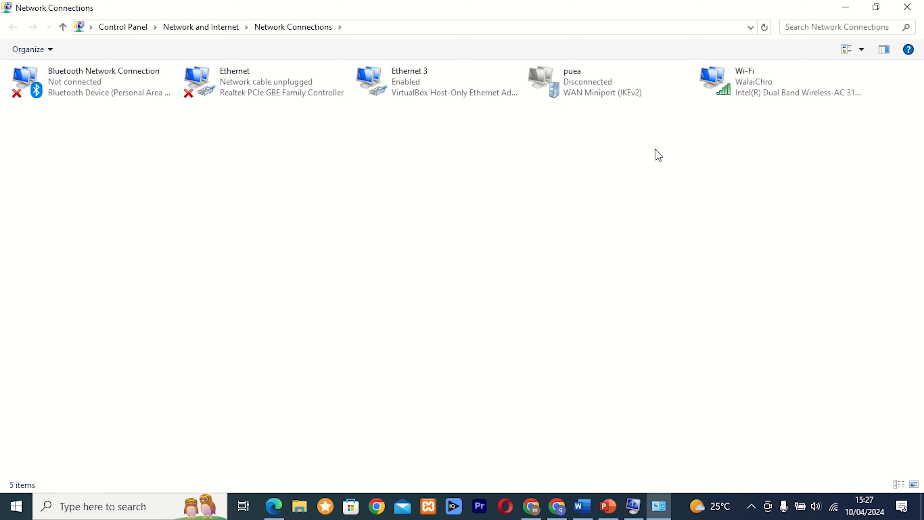
pyautogui.click(907, 8)
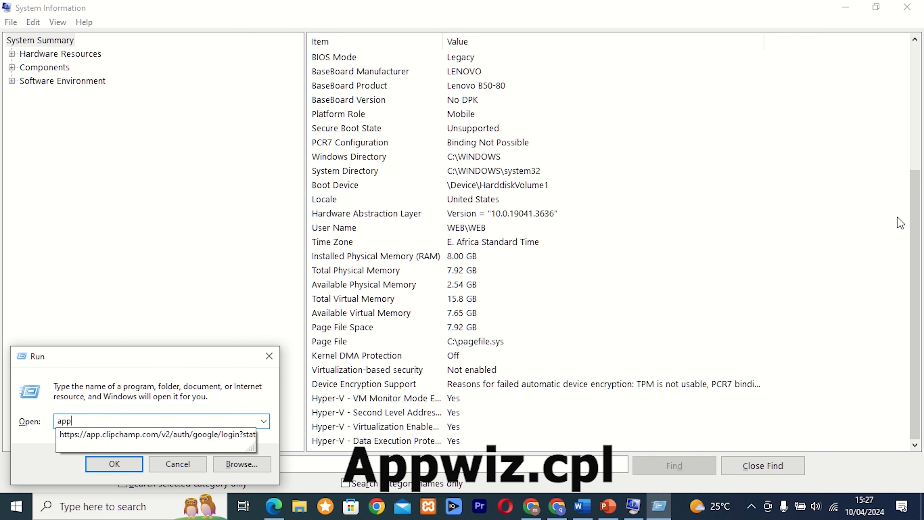
# Run the appwiz.cpl command to show Programs and Features and look through the list of installed programs.
pyautogui.write('wiz.cpl')
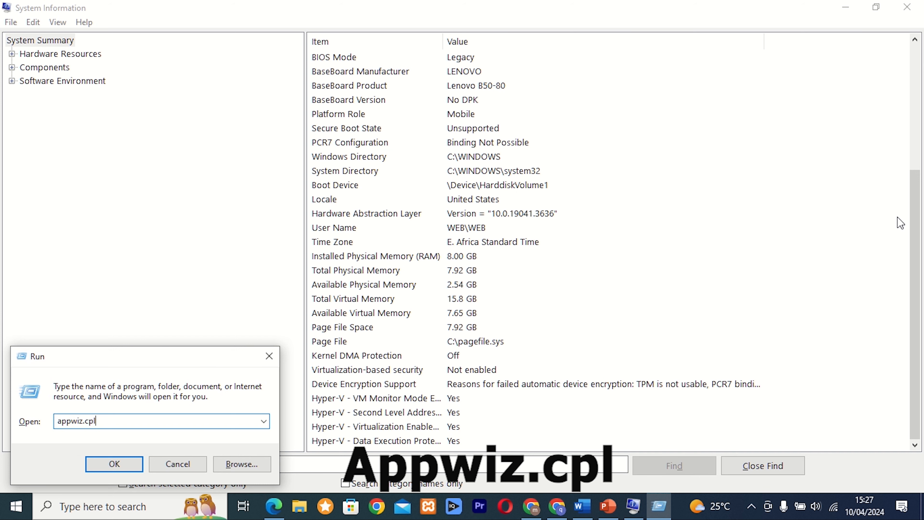
pyautogui.press('Return')
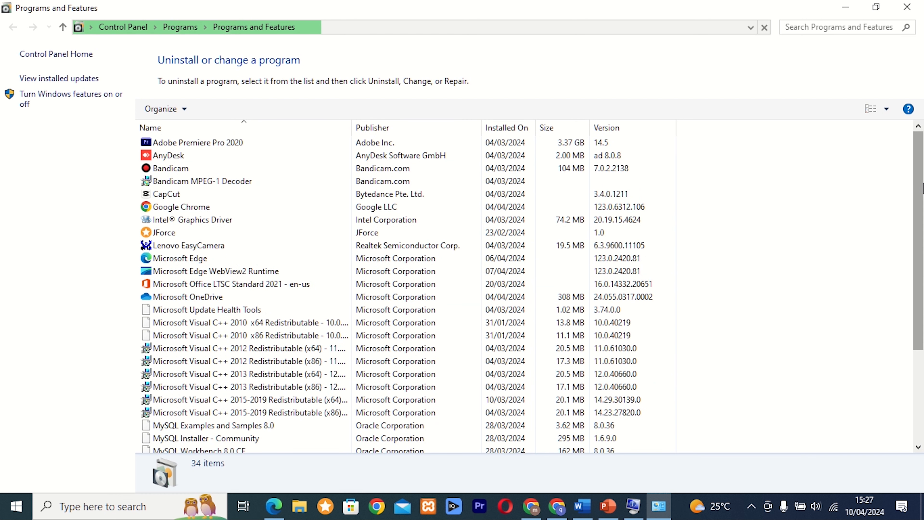
pyautogui.moveTo(921, 187); pyautogui.dragTo(921, 348)
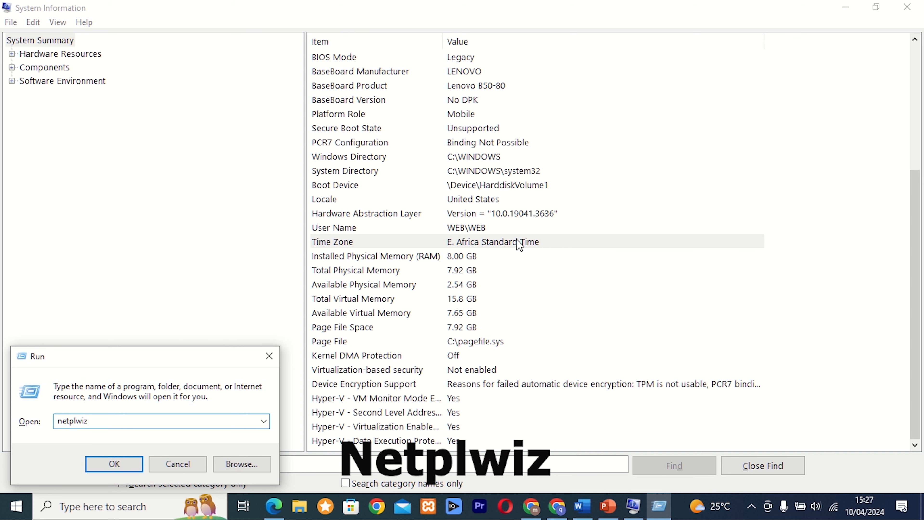
# Run the netplwiz command, review the Users and Advanced pages of User Accounts, and close it without changes.
pyautogui.press('Return')
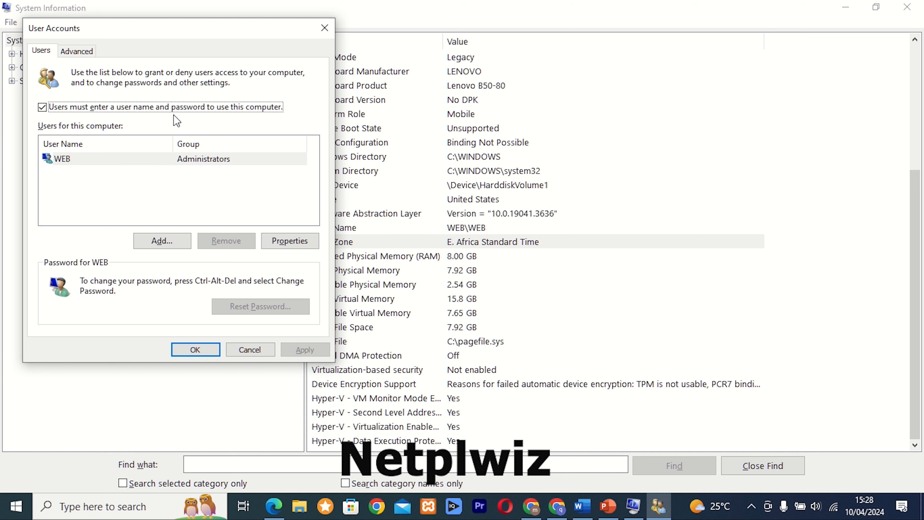
pyautogui.click(78, 53)
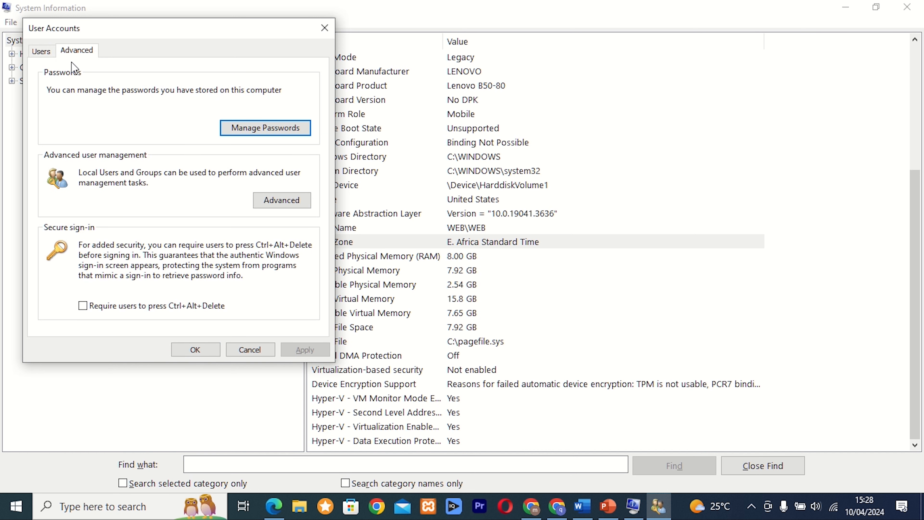
pyautogui.click(42, 52)
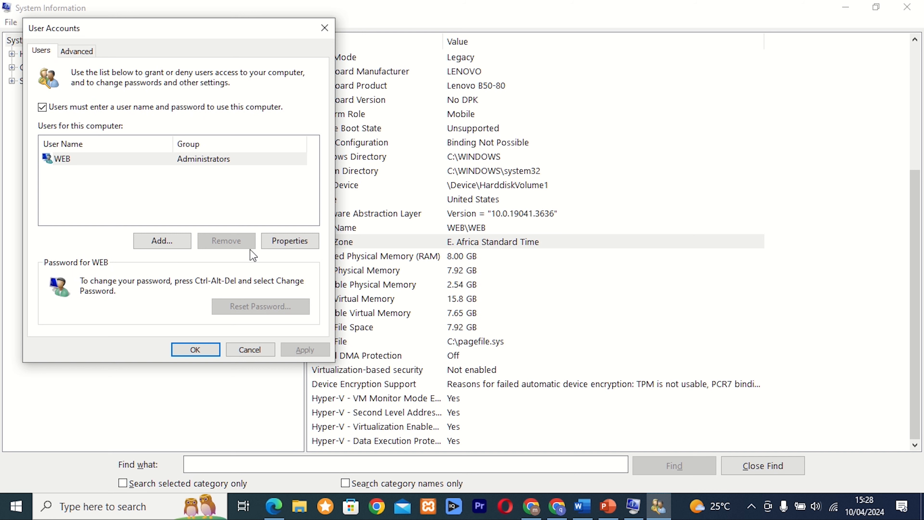
pyautogui.click(258, 350)
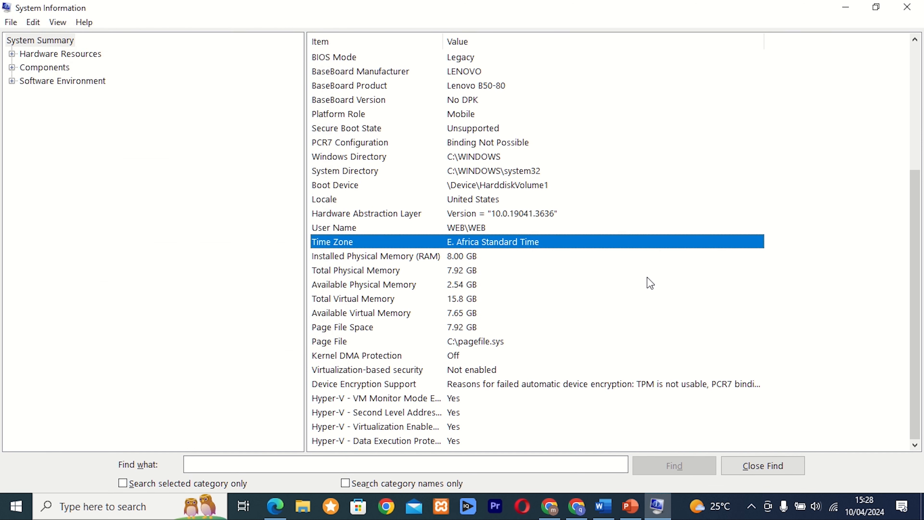
# Run the mstsc command to show Remote Desktop Connection, and close it without connecting.
pyautogui.press('super+r')
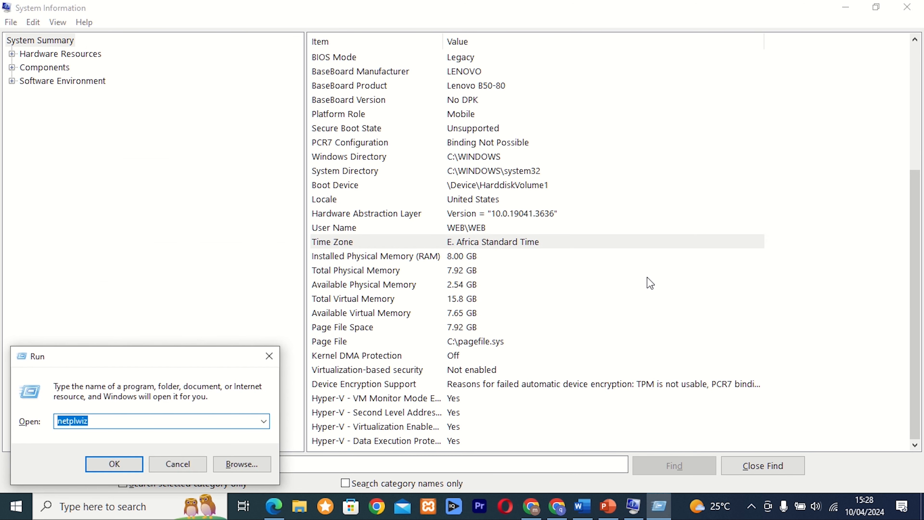
pyautogui.press('BackSpace')
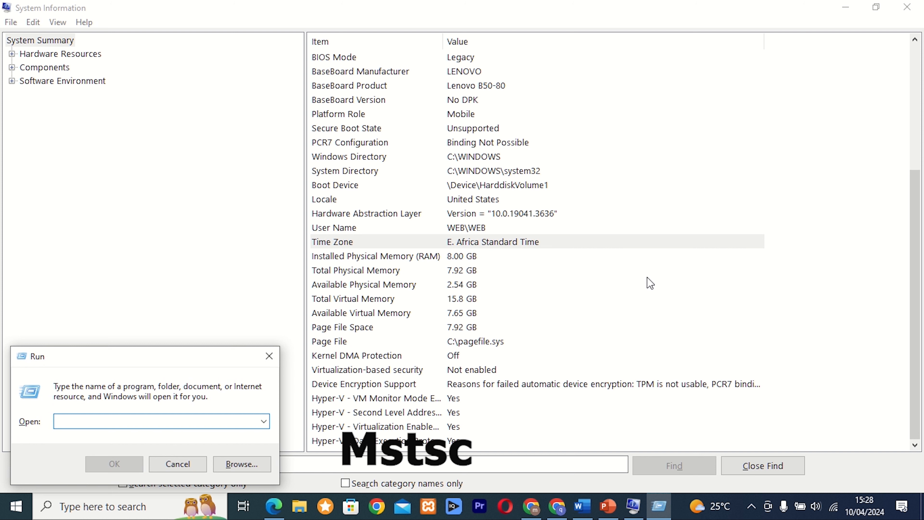
pyautogui.write('mstsc')
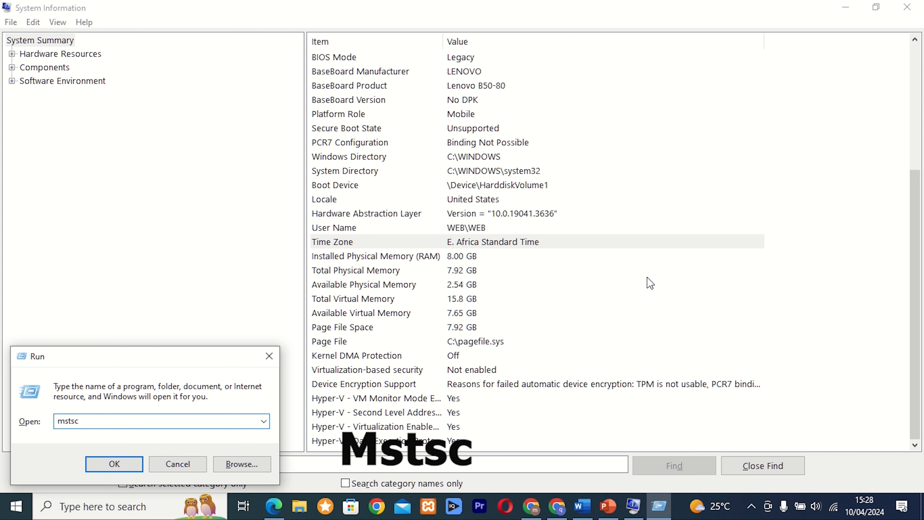
pyautogui.press('Return')
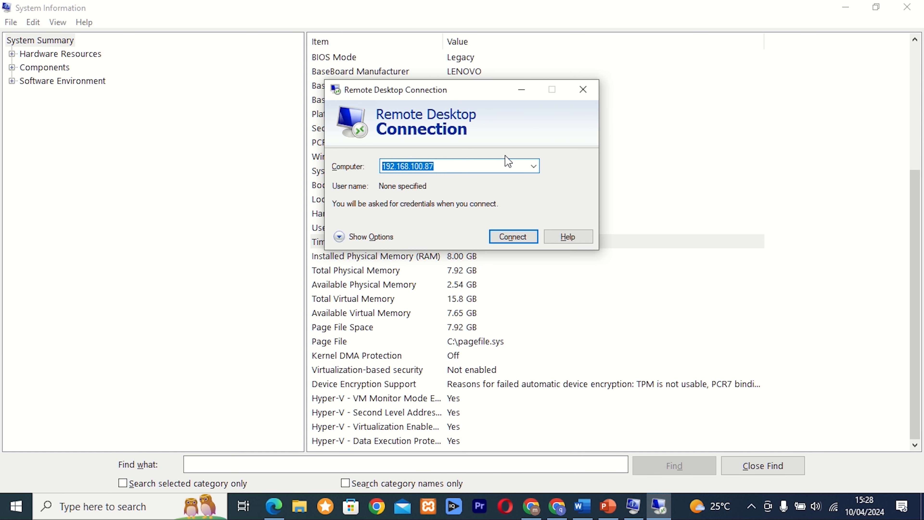
pyautogui.click(583, 89)
# Run the resmon command to show Resource Monitor.
pyautogui.press('super+r')
pyautogui.write('res')
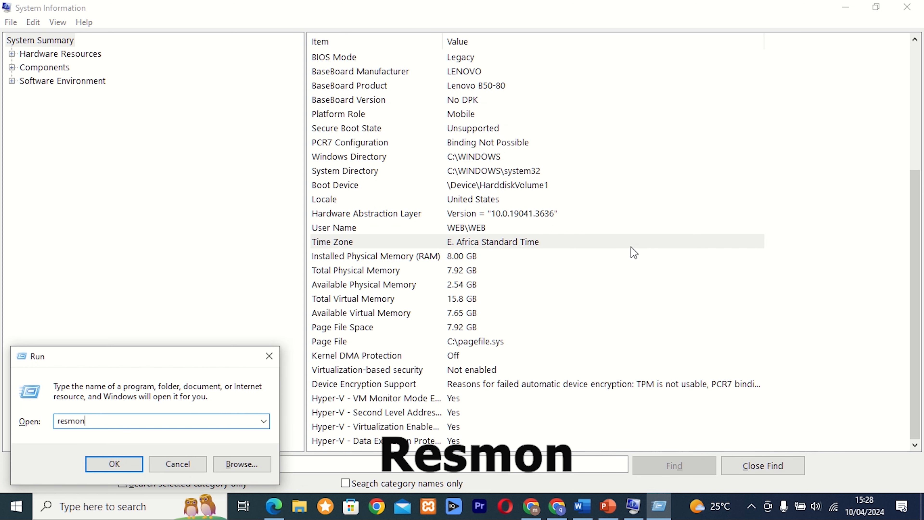
pyautogui.press('Return')
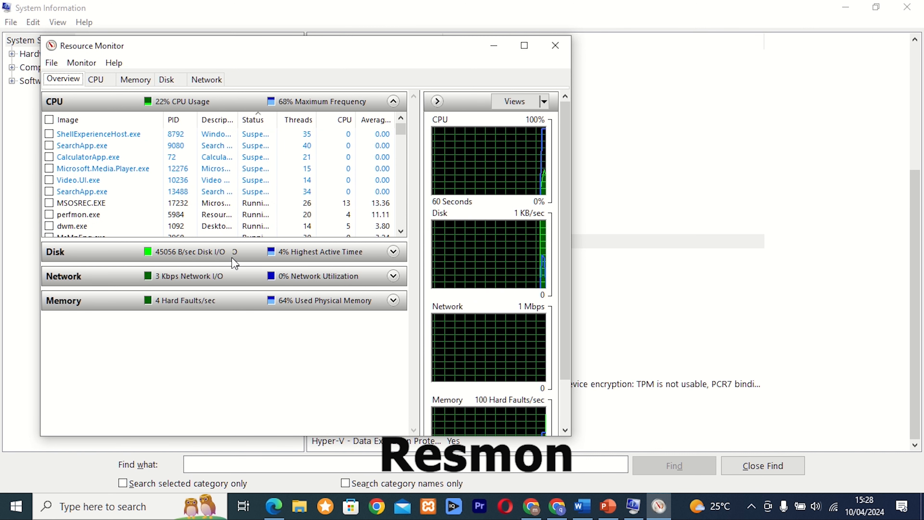
# Review the CPU, Memory, Disk and Network pages of Resource Monitor, and close it.
pyautogui.click(109, 81)
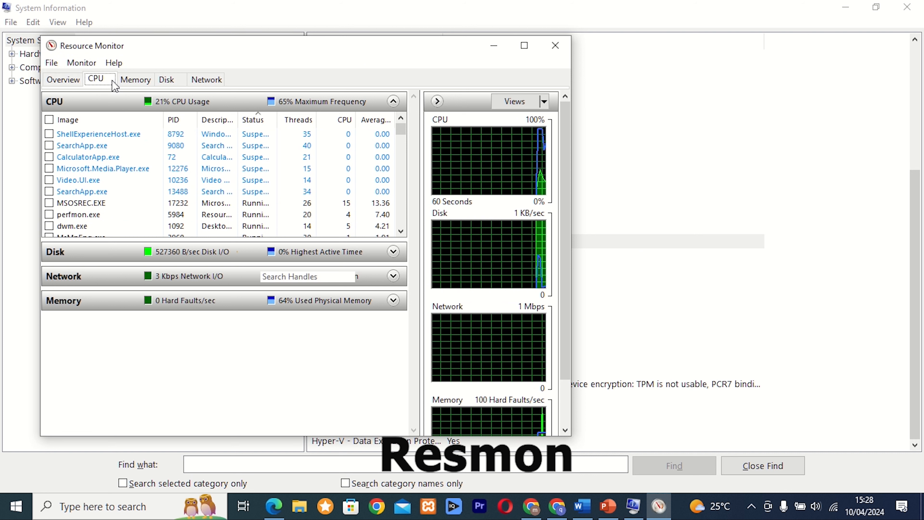
pyautogui.click(133, 81)
pyautogui.click(164, 81)
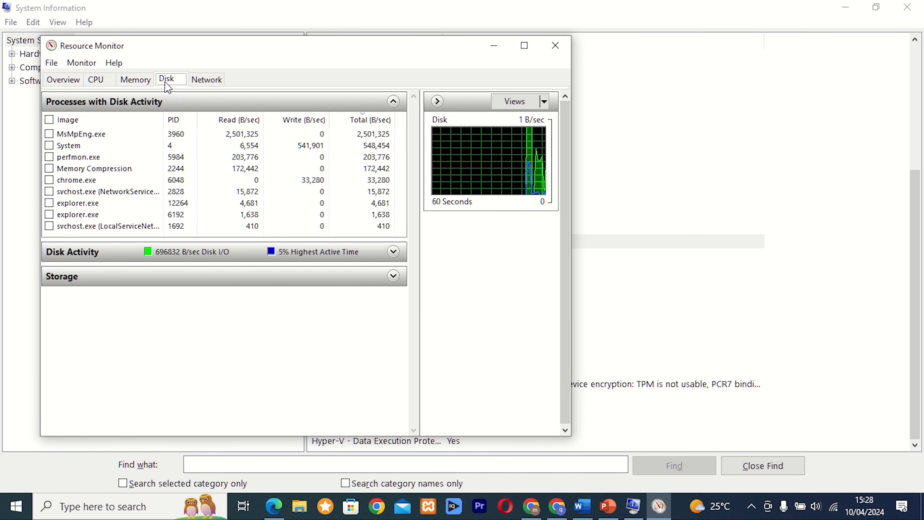
pyautogui.click(214, 81)
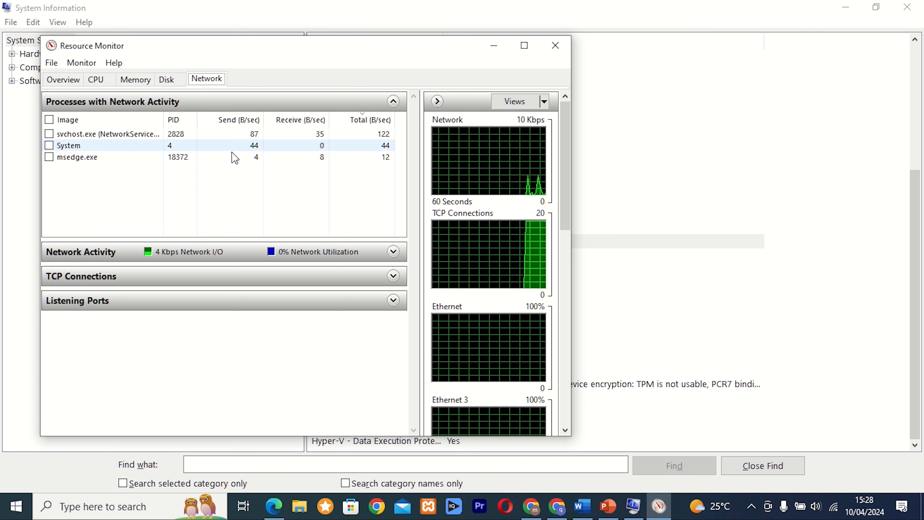
pyautogui.click(557, 47)
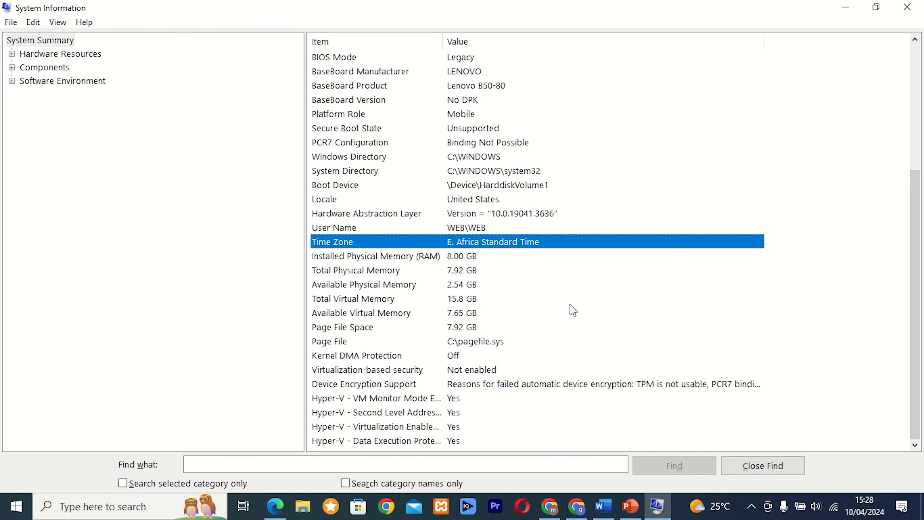
# Run the compmgmt.msc command to open Computer Management and show the contents of its System Tools group.
pyautogui.press('super+r')
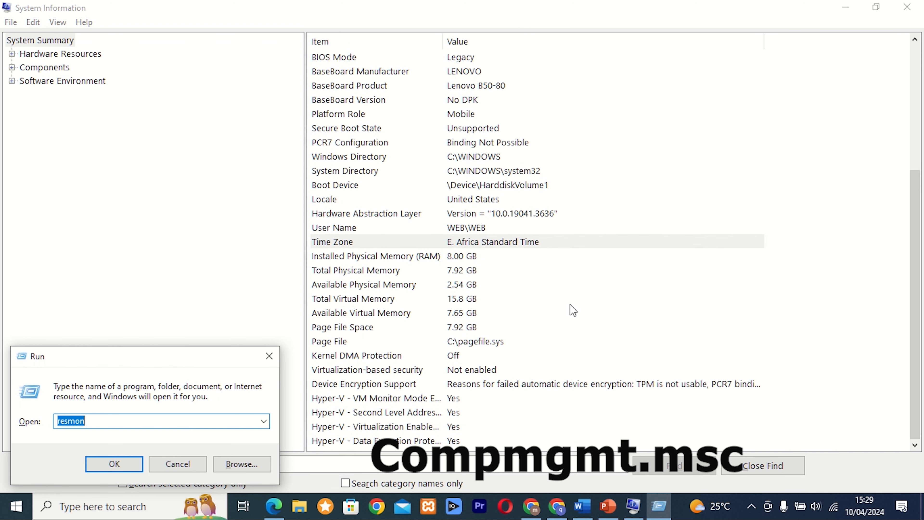
pyautogui.write('comp')
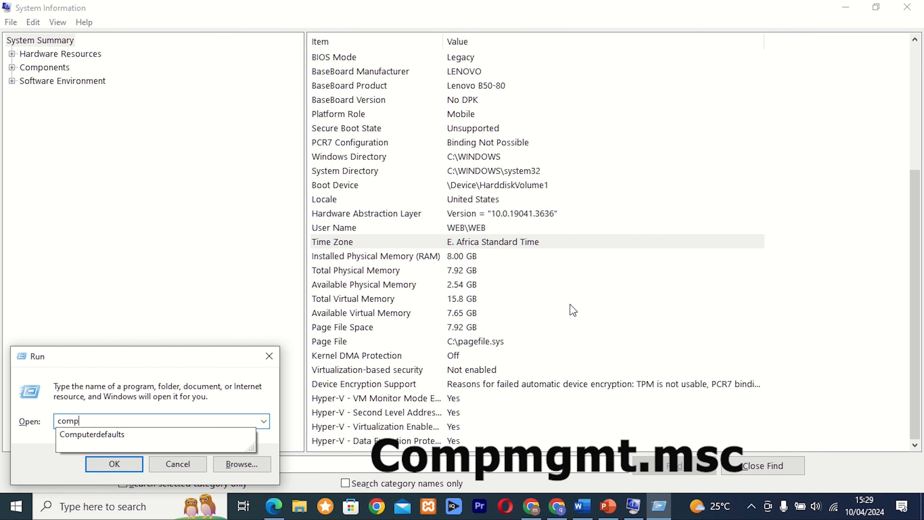
pyautogui.write('mgmt.msc')
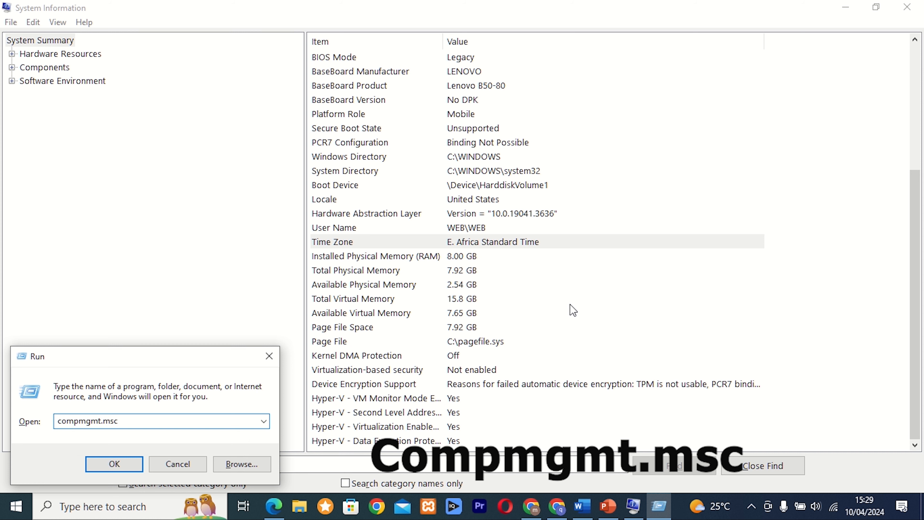
pyautogui.press('Return')
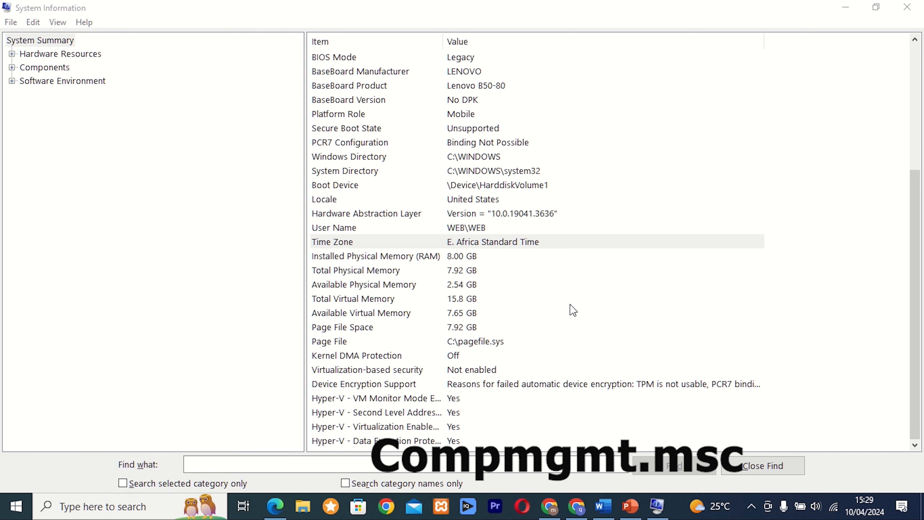
pyautogui.click(571, 305)
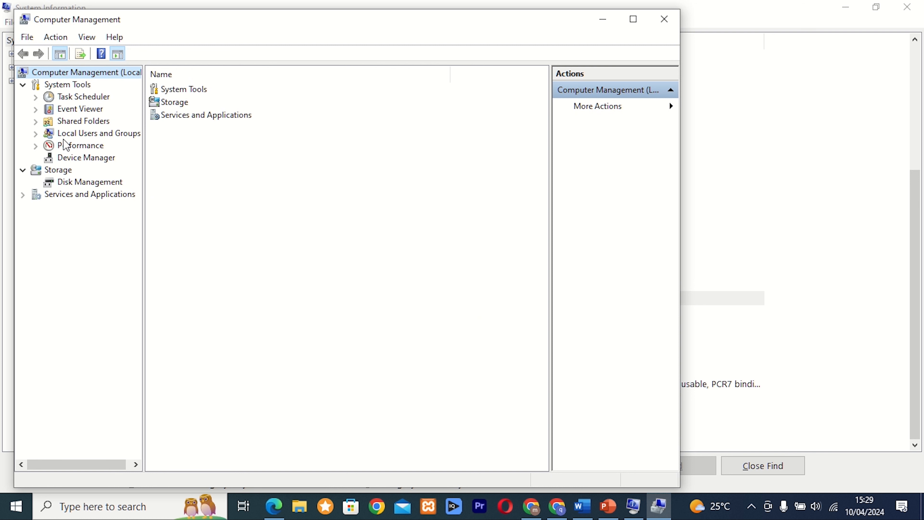
pyautogui.click(81, 86)
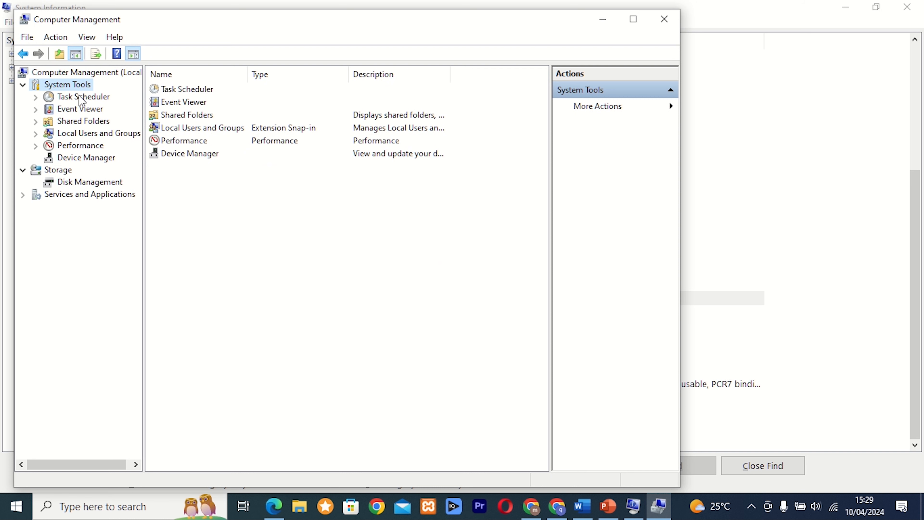
# View Task Scheduler and Local Users and Groups in Computer Management, and close it.
pyautogui.click(82, 97)
pyautogui.click(83, 134)
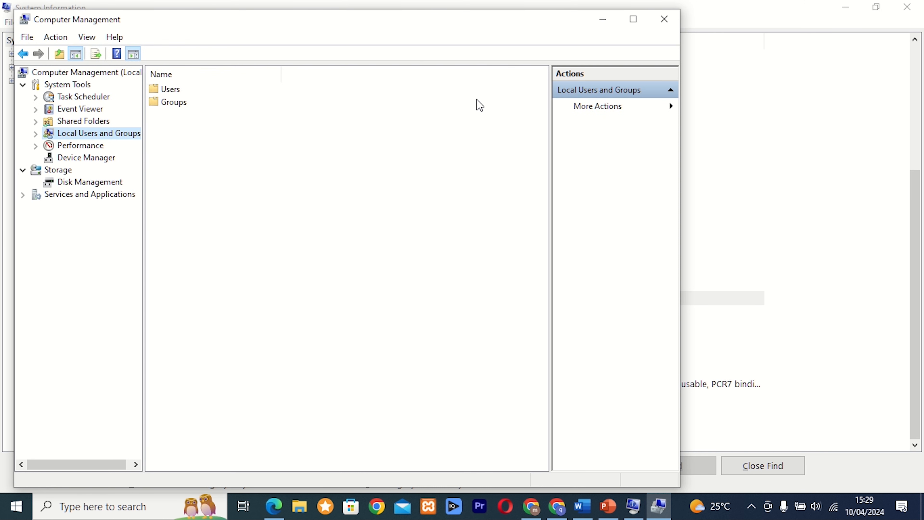
pyautogui.click(664, 22)
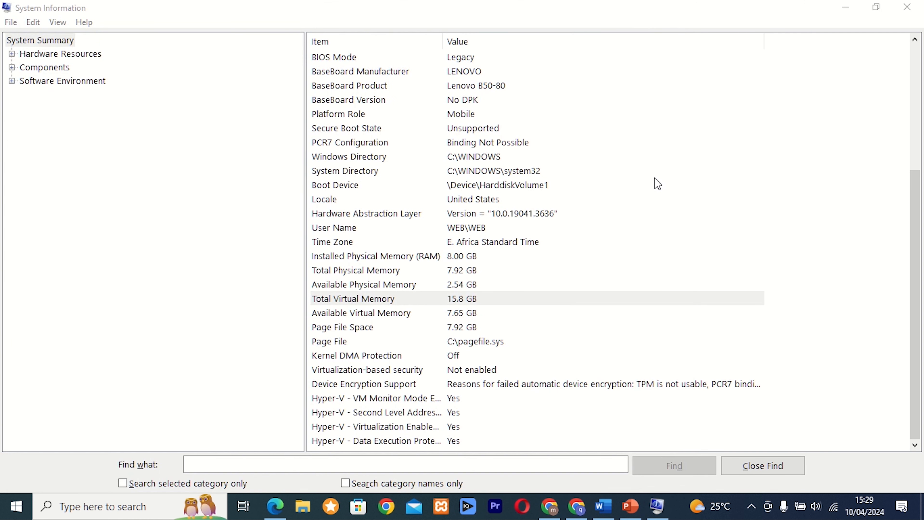
# Run the gpedit.msc command to open Local Group Policy Editor, and widen its console tree until the folder names are fully readable.
pyautogui.press('super+r')
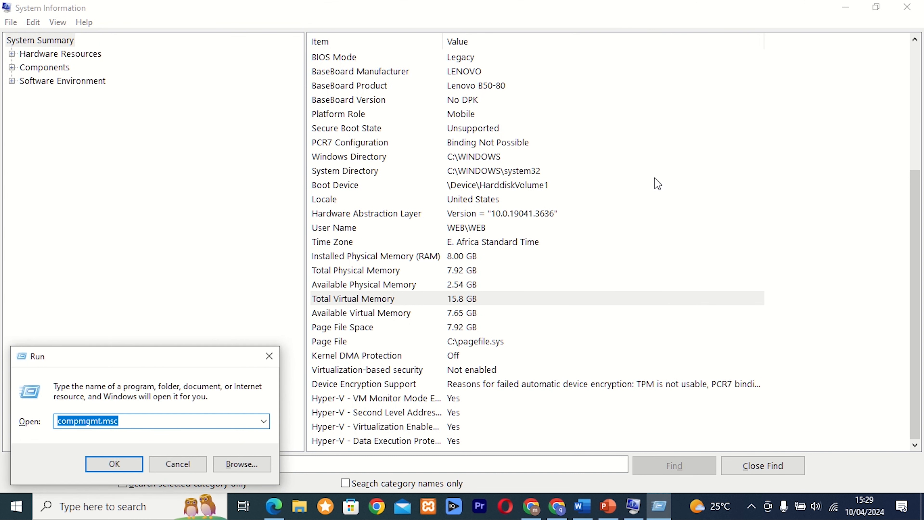
pyautogui.write('gpedi')
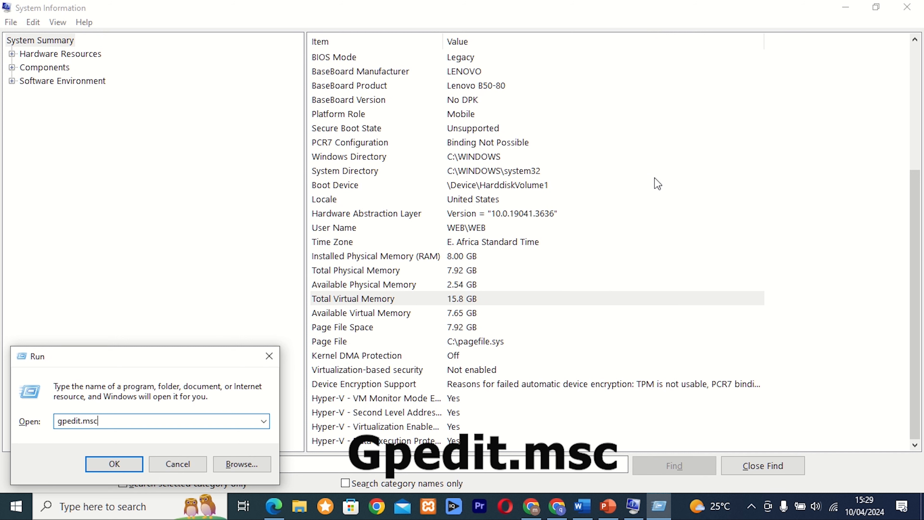
pyautogui.press('Return')
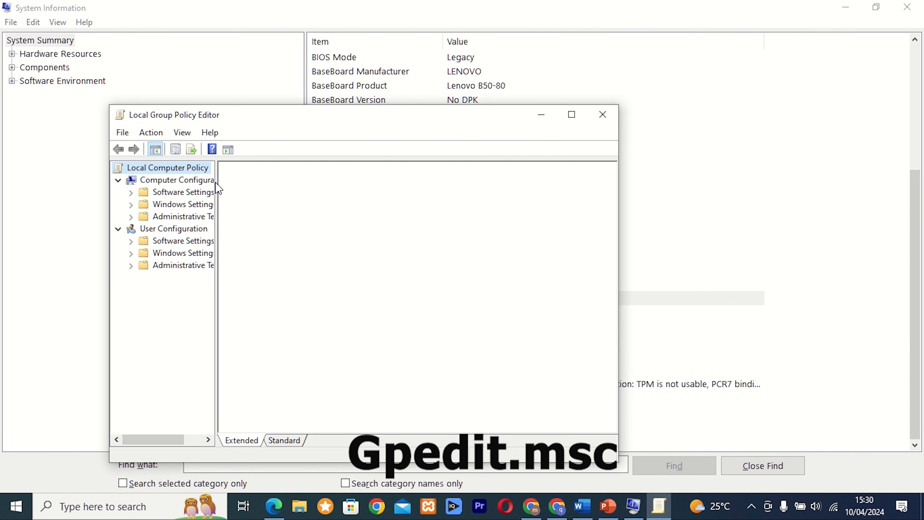
pyautogui.moveTo(216, 181); pyautogui.dragTo(292, 185)
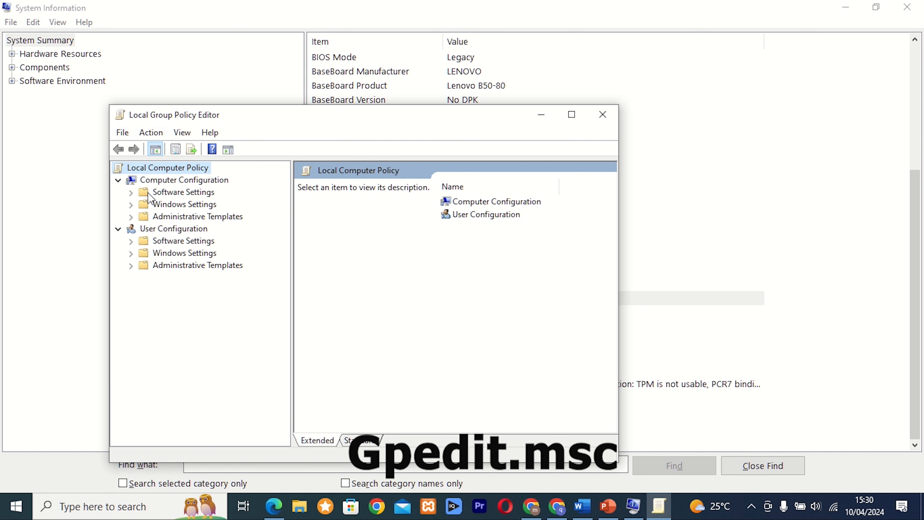
# View Software Settings and Windows Settings under Computer Configuration, and select Policy-based QoS.
pyautogui.click(194, 197)
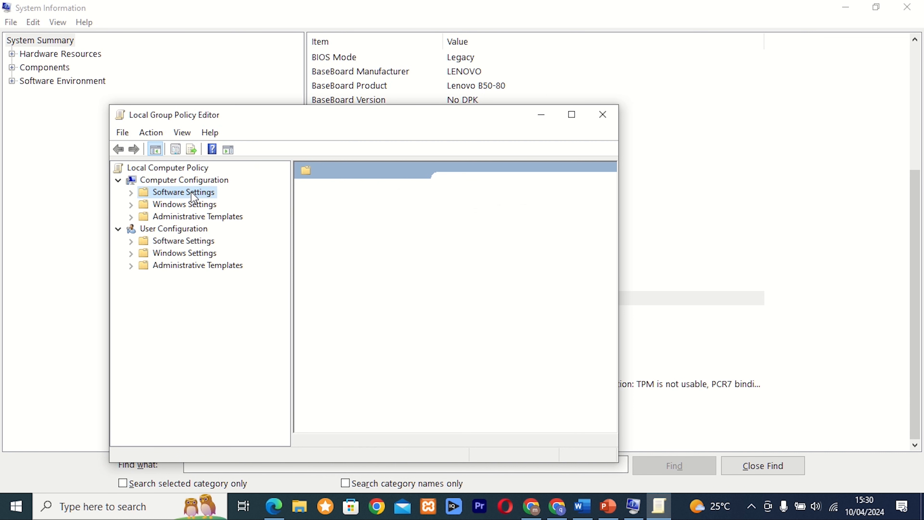
pyautogui.click(187, 207)
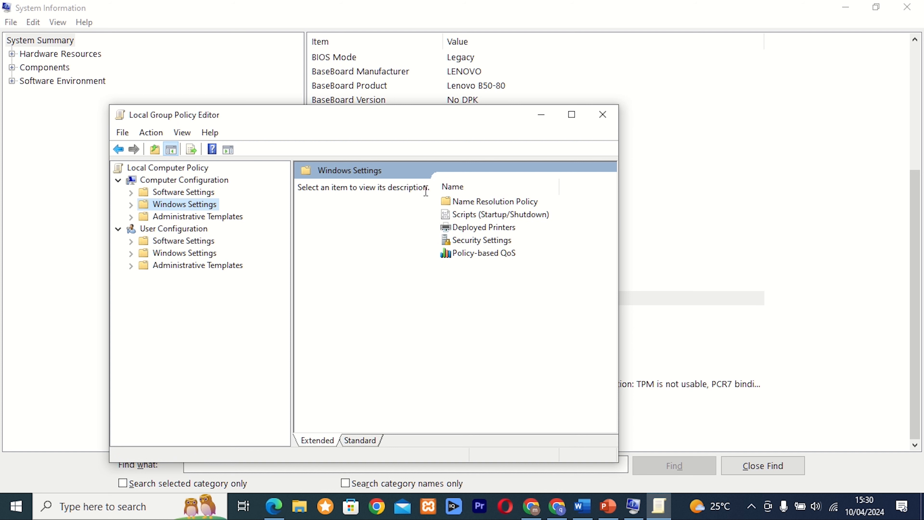
pyautogui.click(497, 256)
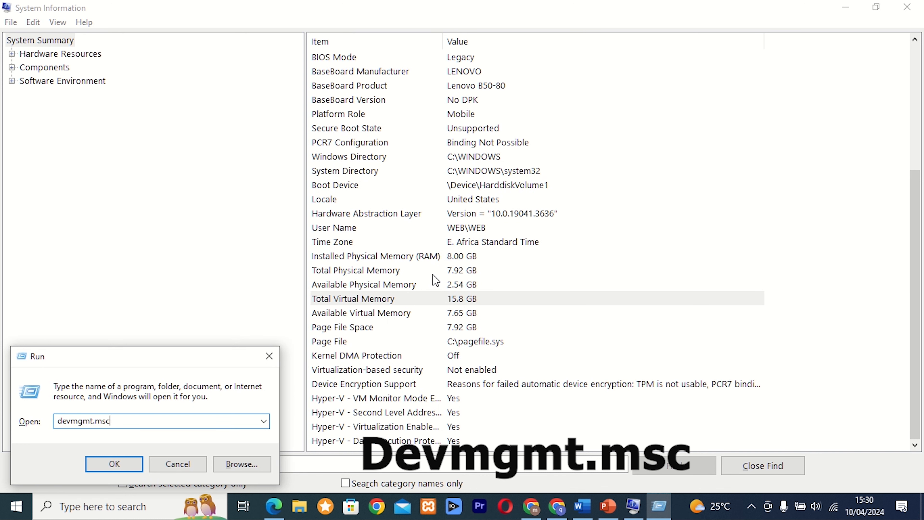
# Run the devmgmt.msc command to show Device Manager, select the Processors and Print queues categories, and close it.
pyautogui.press('Return')
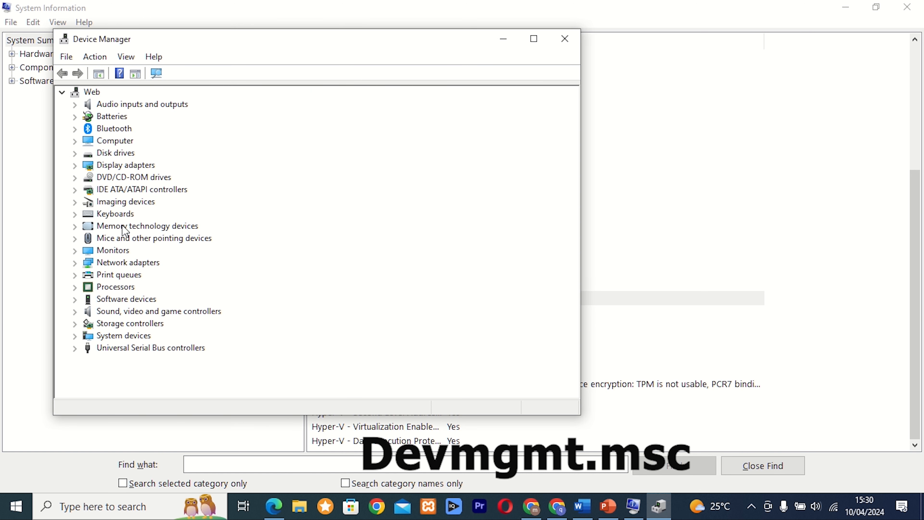
pyautogui.click(114, 288)
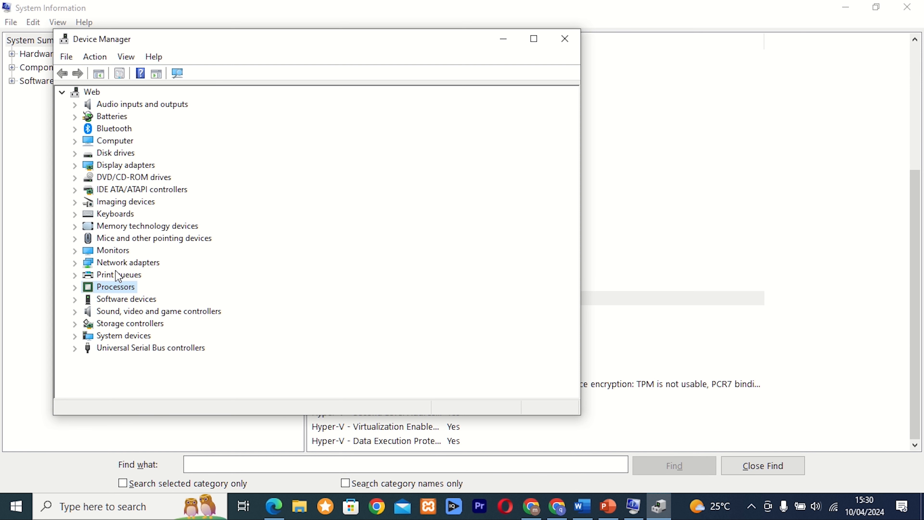
pyautogui.click(114, 276)
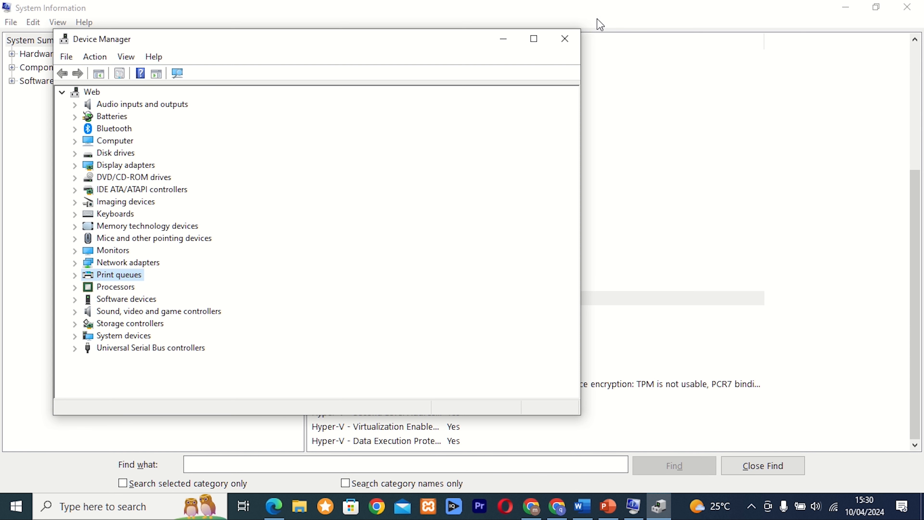
pyautogui.click(568, 43)
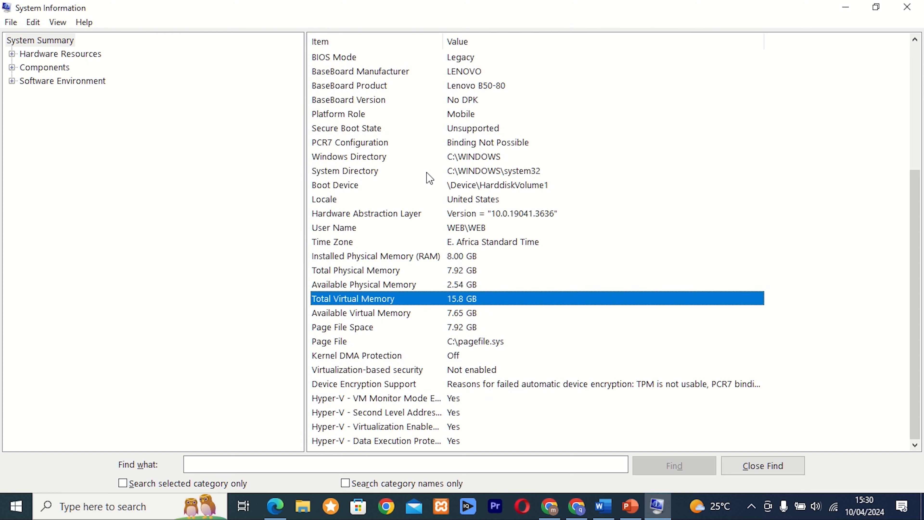
# Run the services.msc command to open Services, select Application Layer Gateway Service, and maximize the window.
pyautogui.press('super+r')
pyautogui.write('ser')
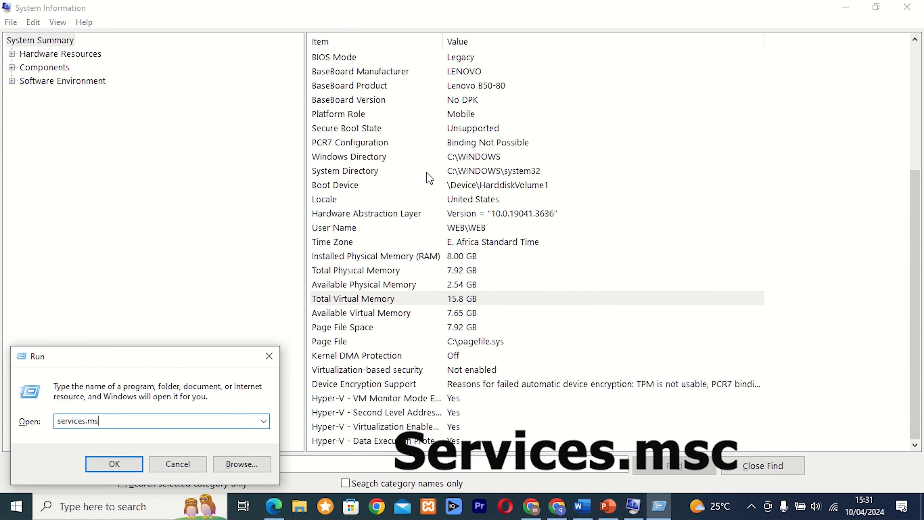
pyautogui.press('Return')
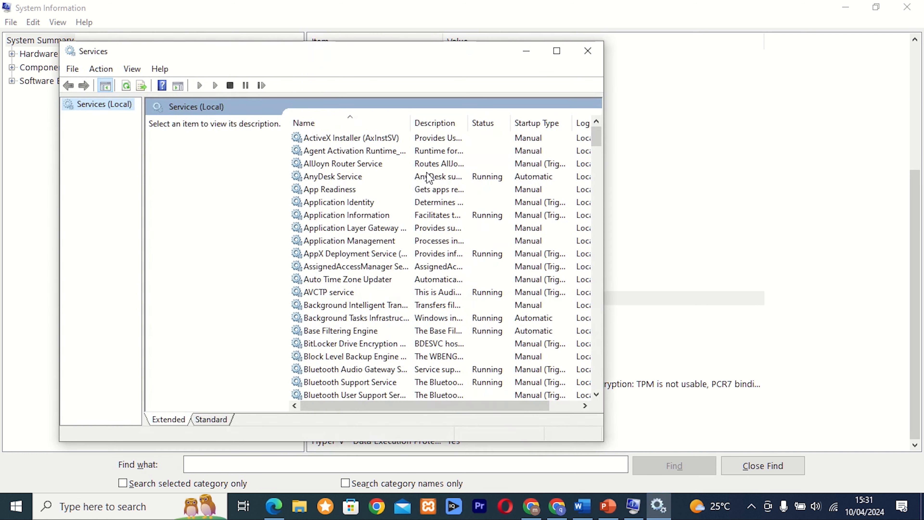
pyautogui.click(360, 230)
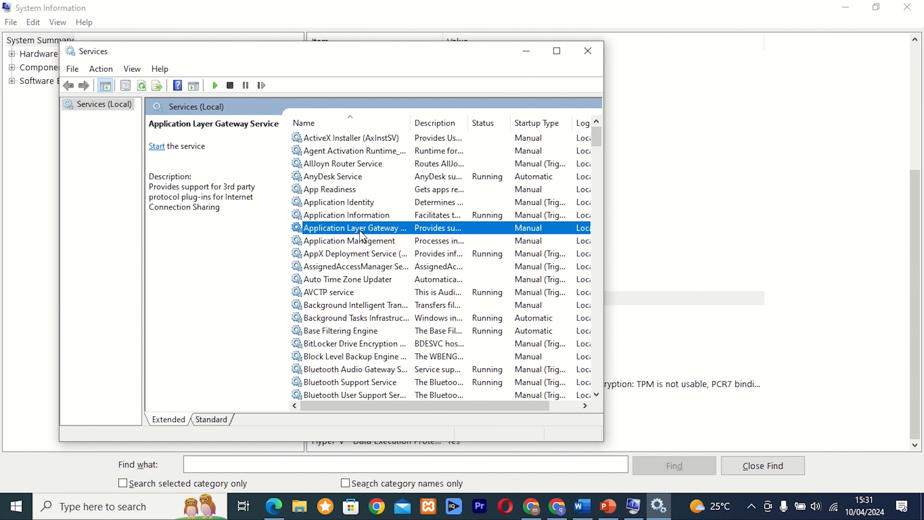
pyautogui.click(557, 56)
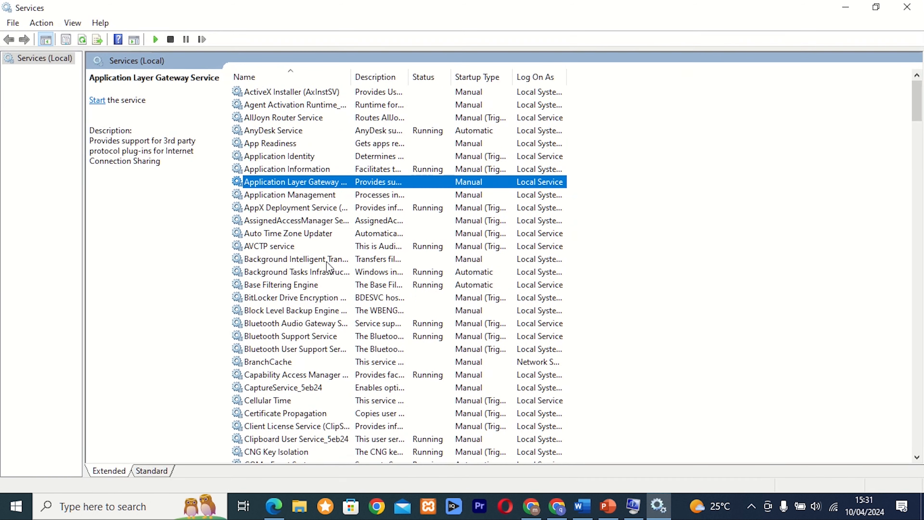
# Review the descriptions of several services, from Block Level Backup Engine Service to Certificate Propagation, and close Services.
pyautogui.click(316, 313)
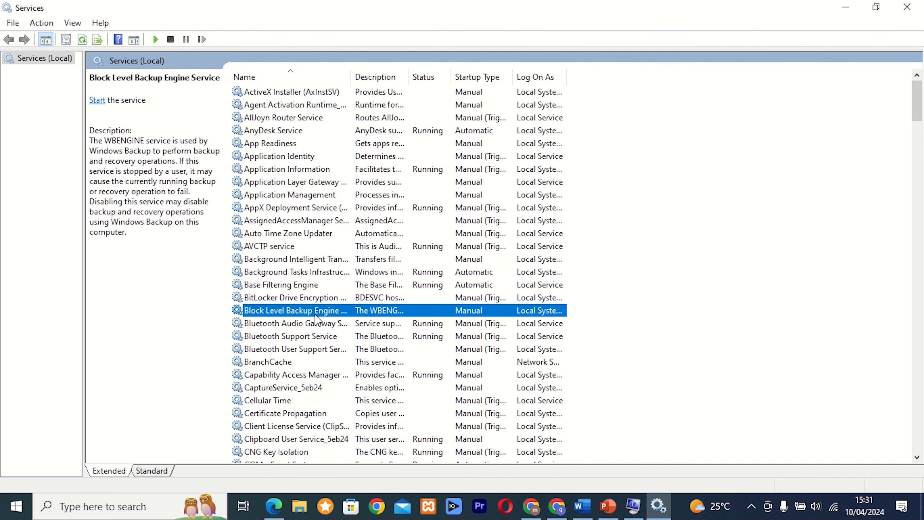
pyautogui.click(302, 323)
pyautogui.click(300, 349)
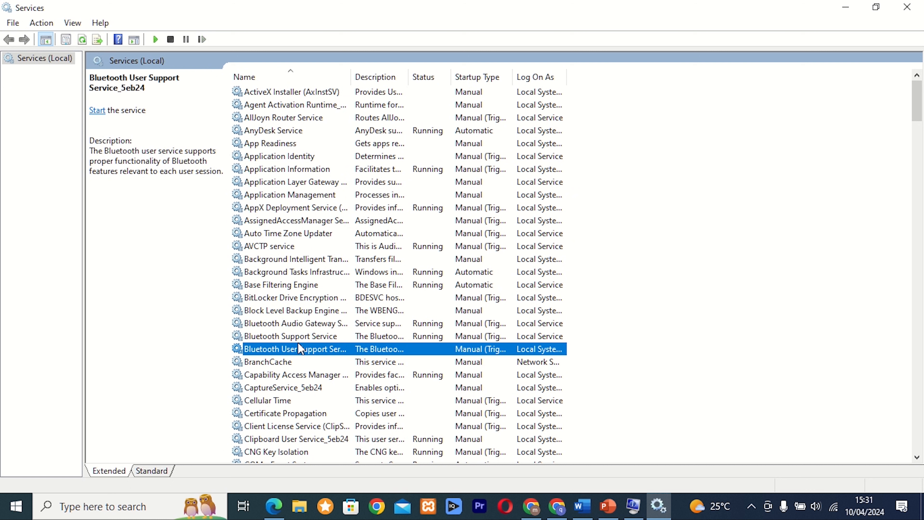
pyautogui.click(284, 375)
pyautogui.click(281, 399)
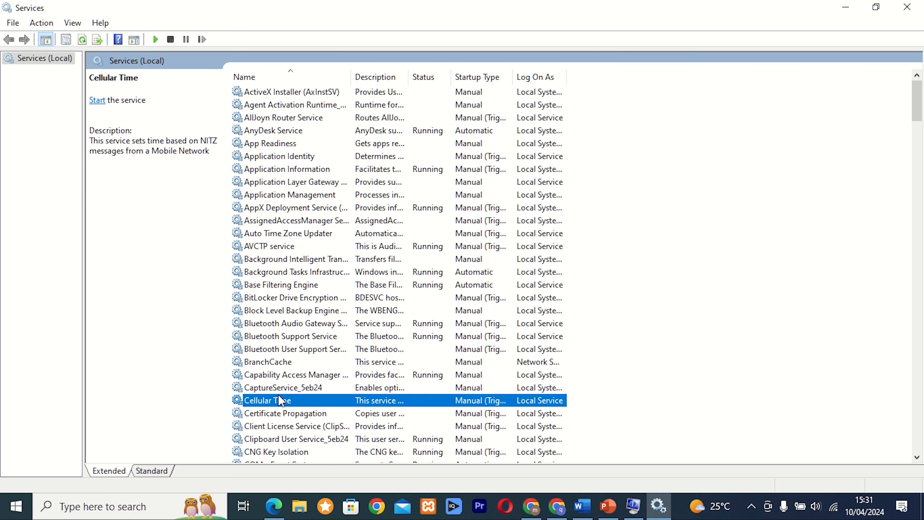
pyautogui.click(282, 413)
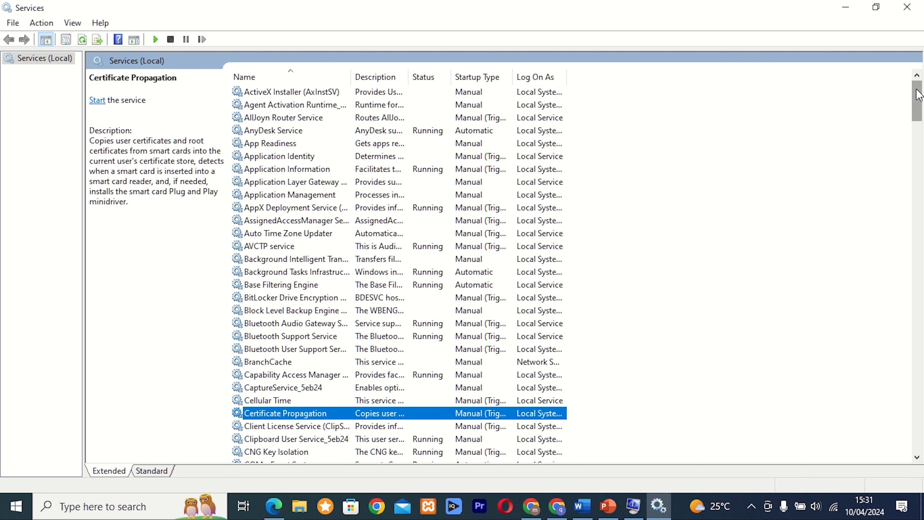
pyautogui.moveTo(923, 115); pyautogui.dragTo(919, 138)
pyautogui.hotkey('alt', 'F4')
# Run the osk command to show the On-Screen Keyboard, and close it.
pyautogui.press('super+r')
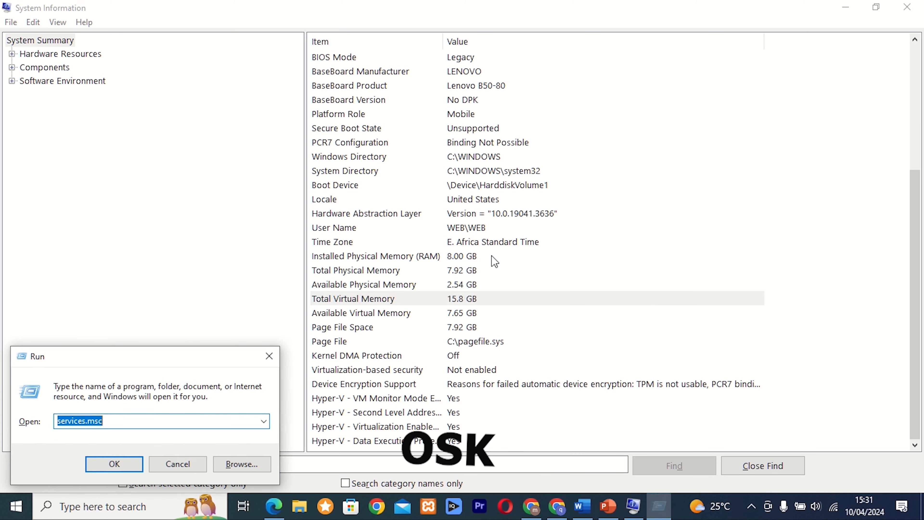
pyautogui.write('o')
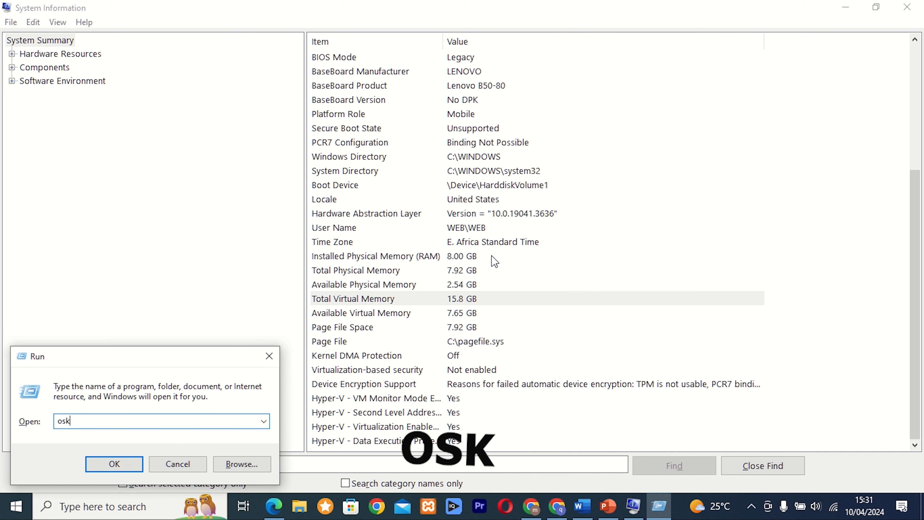
pyautogui.write('sk')
pyautogui.press('Return')
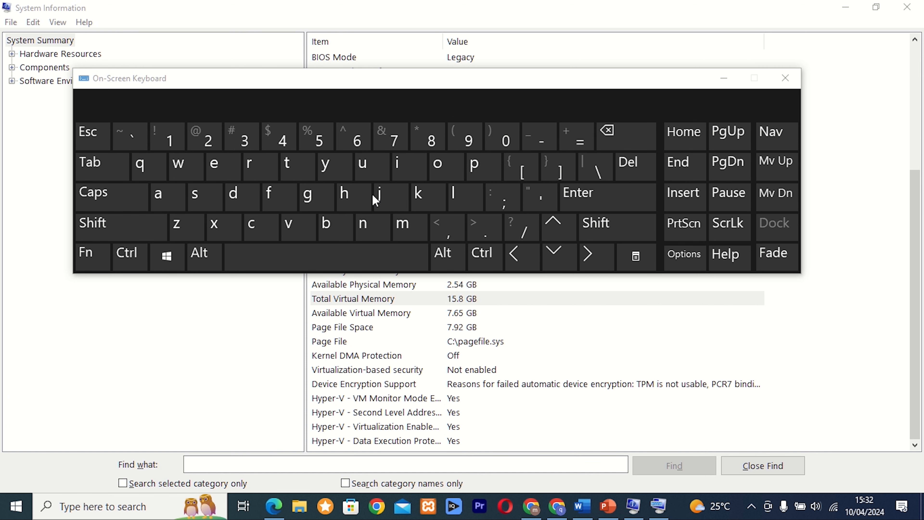
pyautogui.click(785, 78)
# Run the mdsched command to show Windows Memory Diagnostic, and cancel it without scheduling a check.
pyautogui.press('super+r')
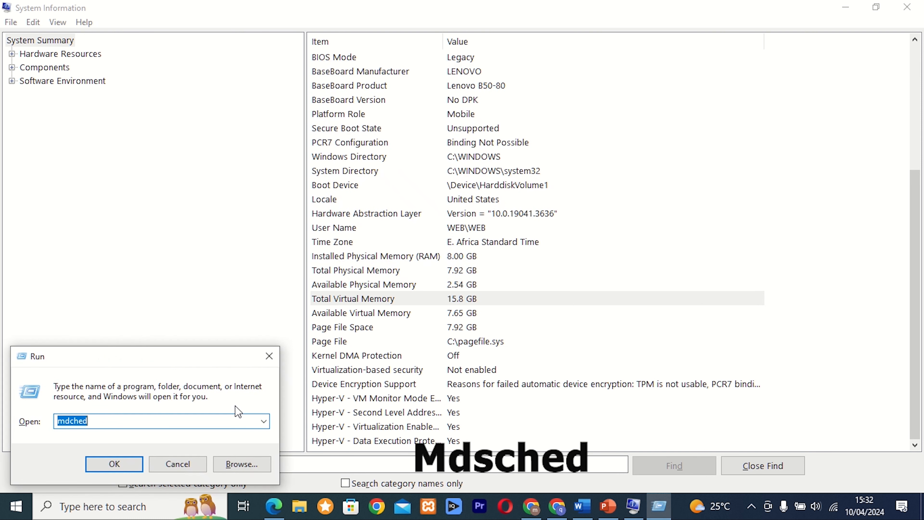
pyautogui.write('mdsc')
pyautogui.press('Return')
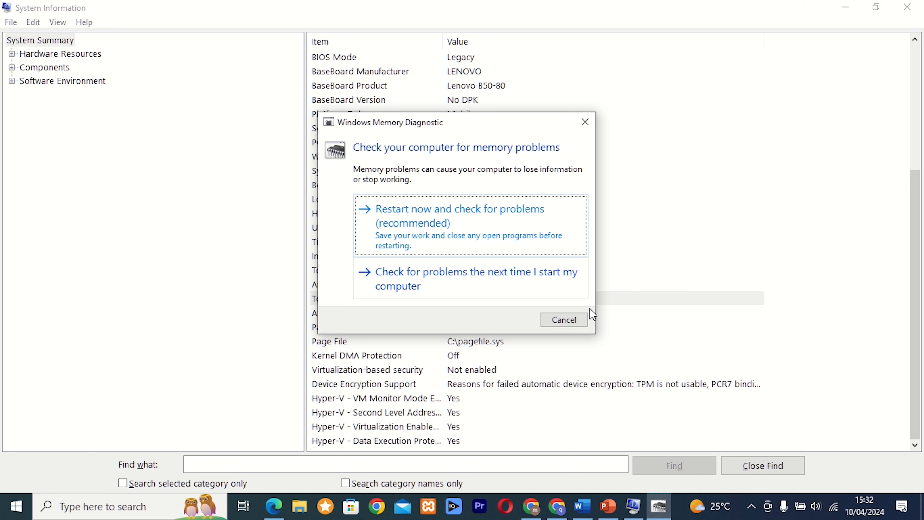
pyautogui.click(569, 323)
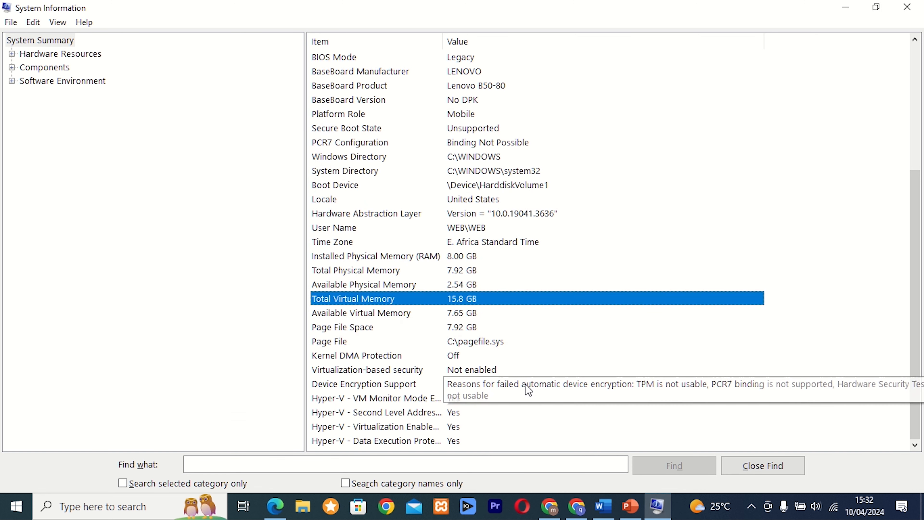
# Run the mrt command, show the scan types of the Malicious Software Removal Tool, and cancel without scanning.
pyautogui.press('super+r')
pyautogui.write('mrt')
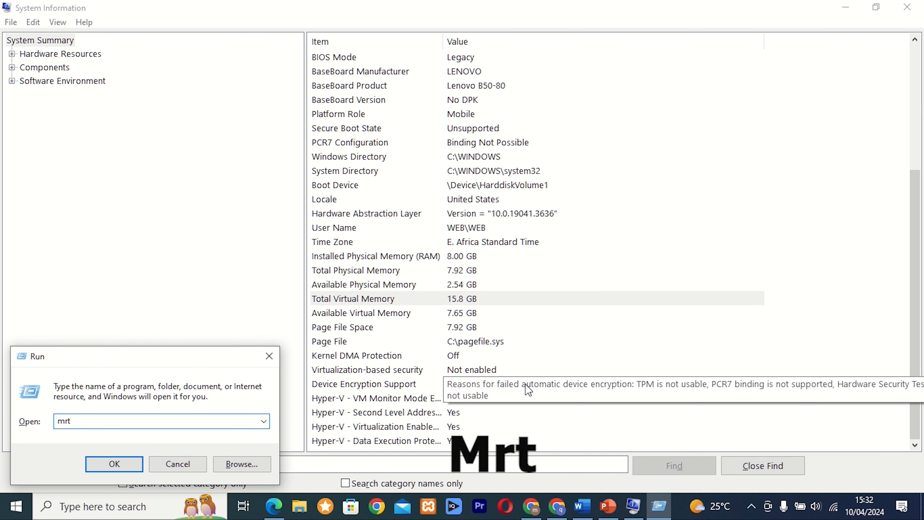
pyautogui.press('Return')
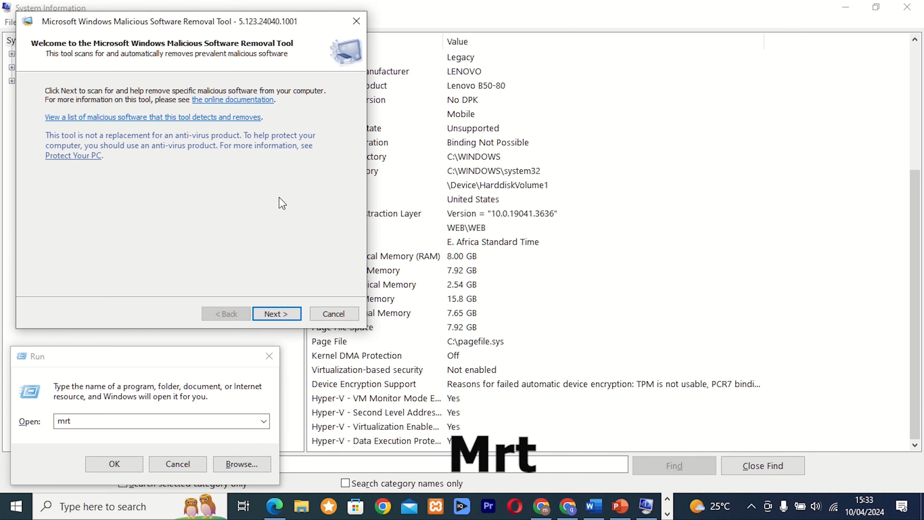
pyautogui.click(278, 314)
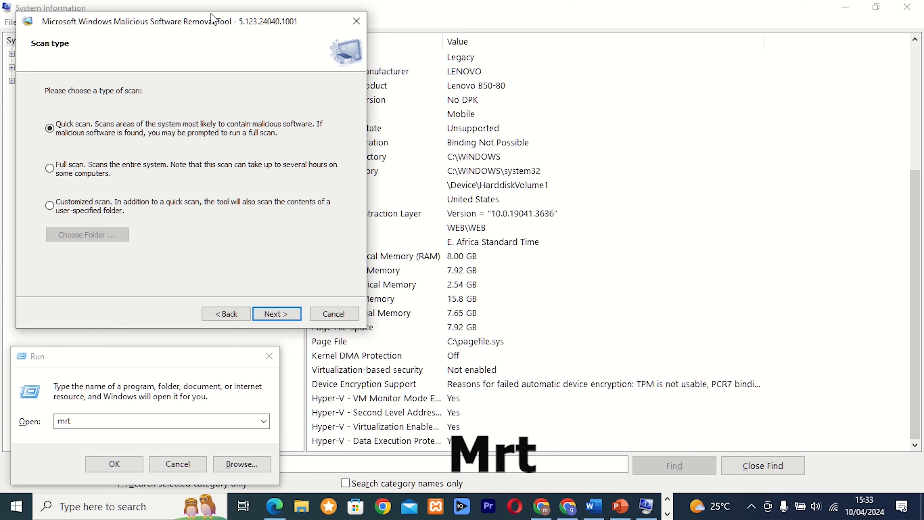
pyautogui.moveTo(174, 17); pyautogui.dragTo(423, 74)
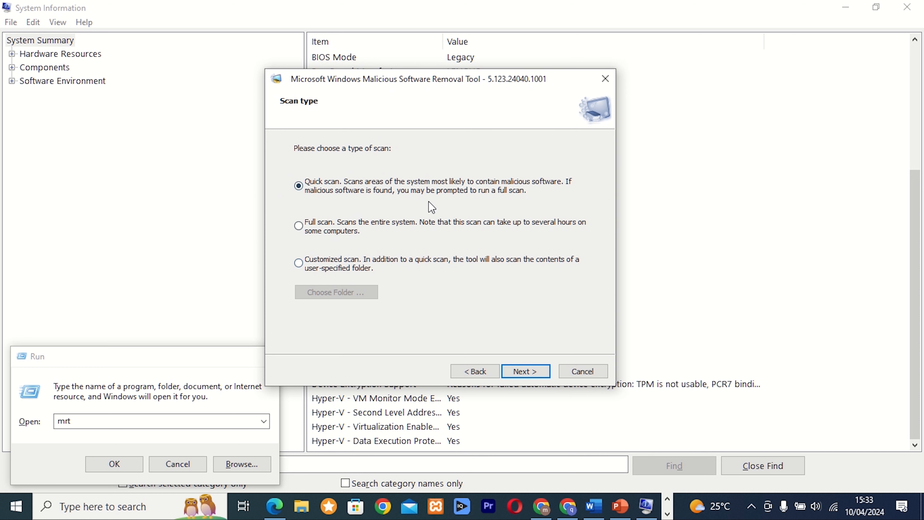
pyautogui.click(592, 374)
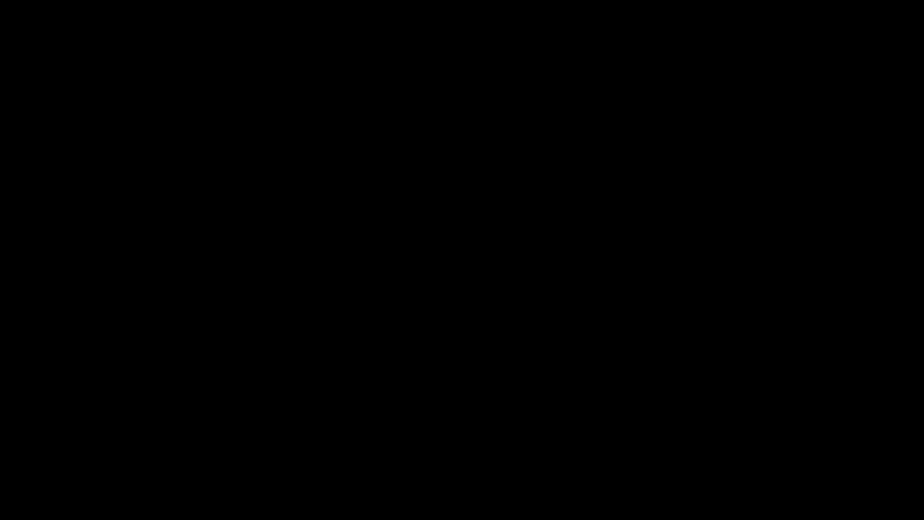
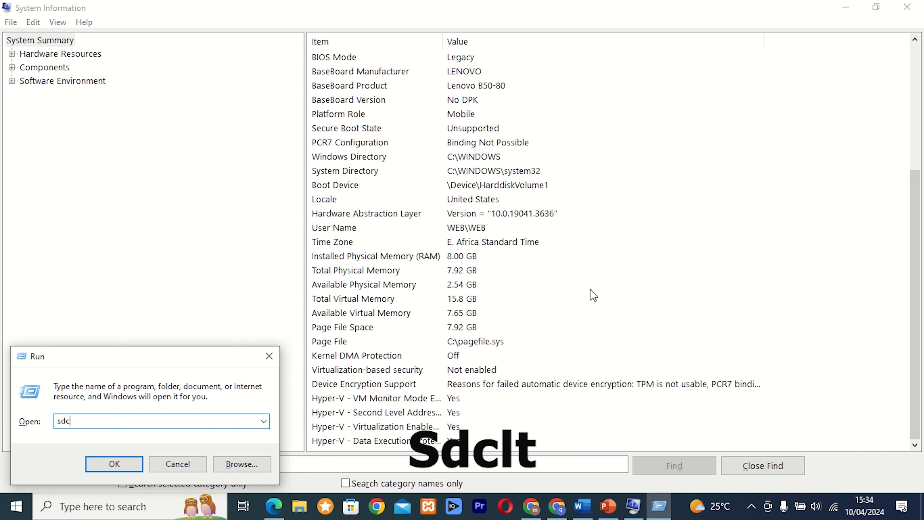
# Run the sdclt command.
pyautogui.press('Return')
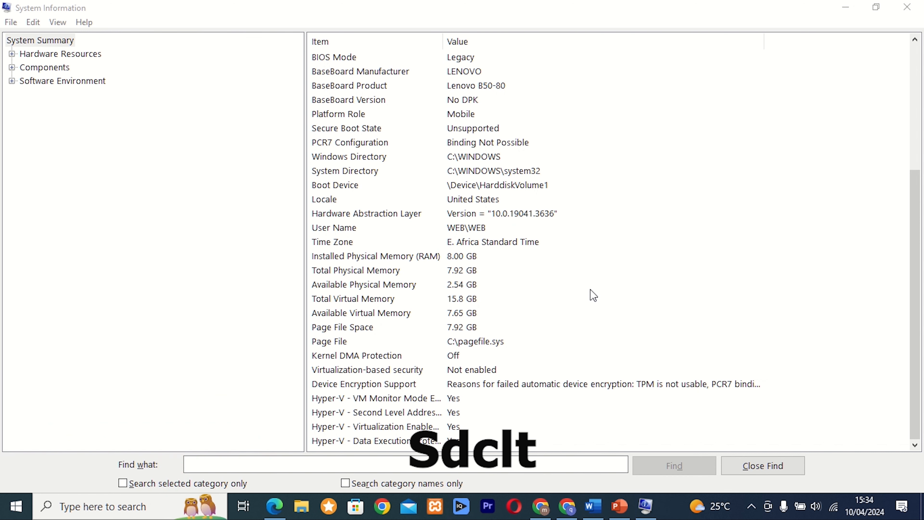
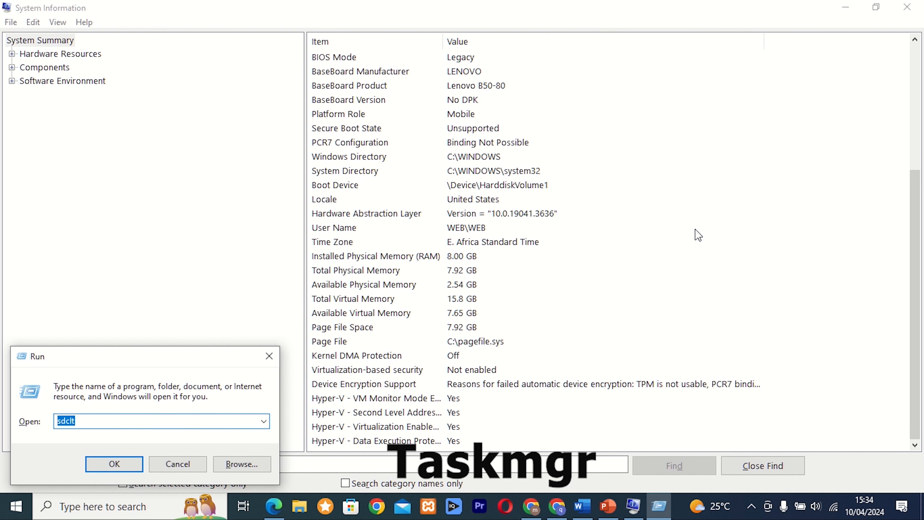
# Run the taskmgr command to show Task Manager.
pyautogui.write('ta')
pyautogui.write('skmgr')
pyautogui.press('Return')
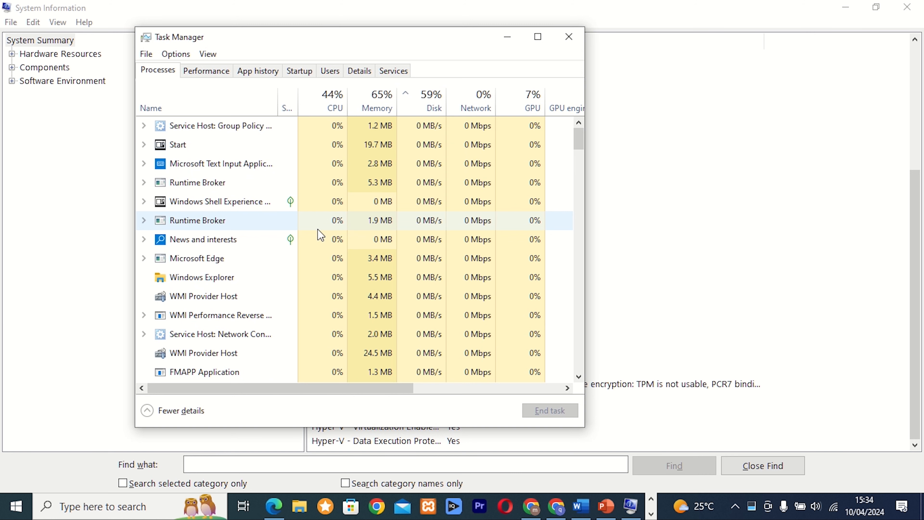
# Run the rstrui command, follow System Restore's link to the system protection settings, and close System Properties.
pyautogui.write('rstrui')
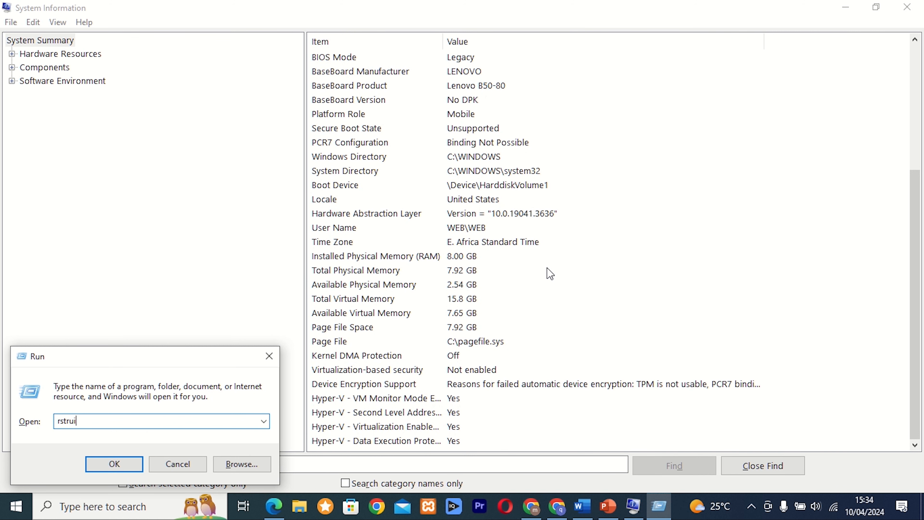
pyautogui.press('Return')
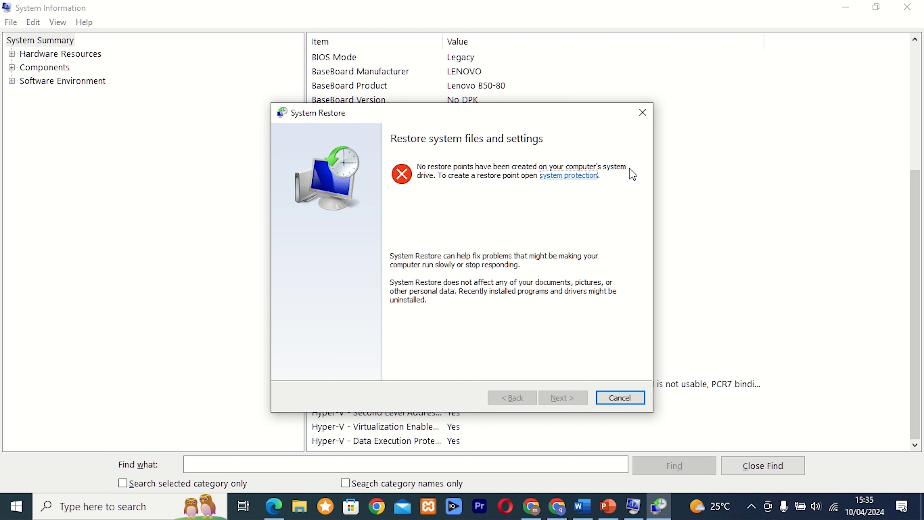
pyautogui.click(581, 175)
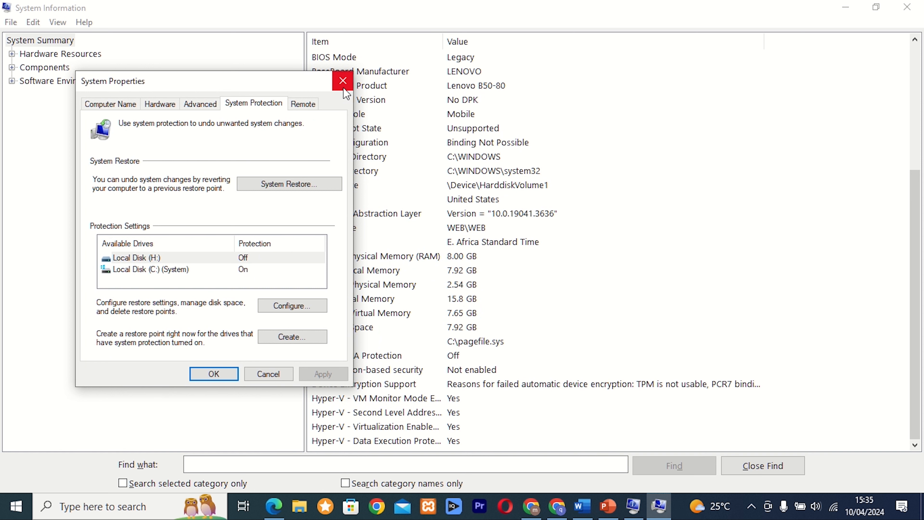
pyautogui.click(342, 81)
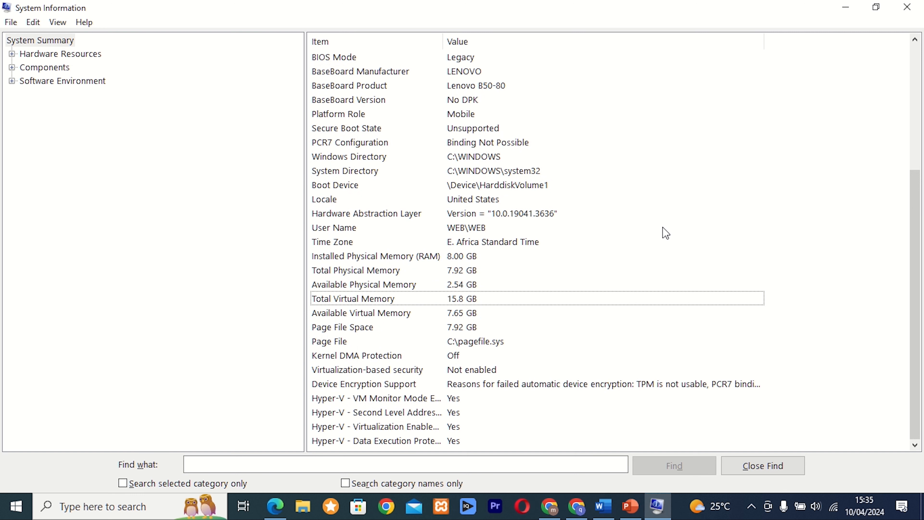
# Run the firewall.cpl command to show the Windows Defender Firewall settings.
pyautogui.press('super+r')
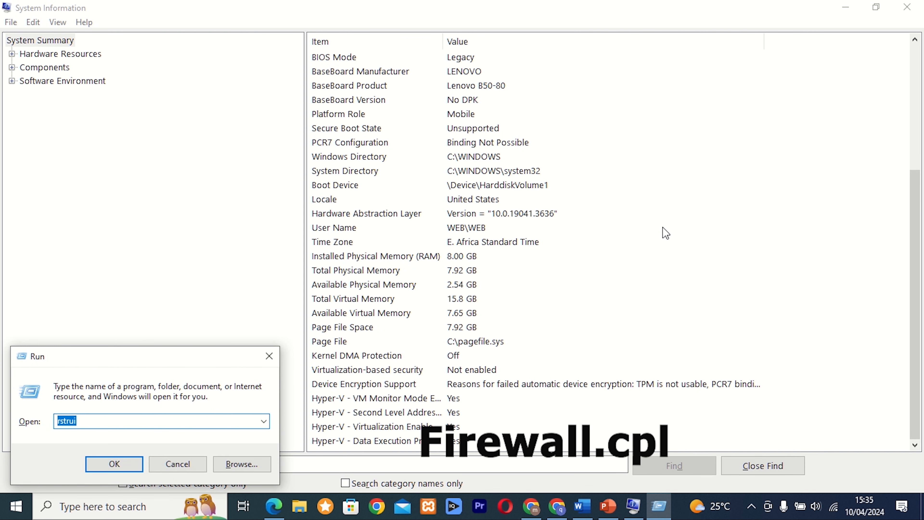
pyautogui.write('f')
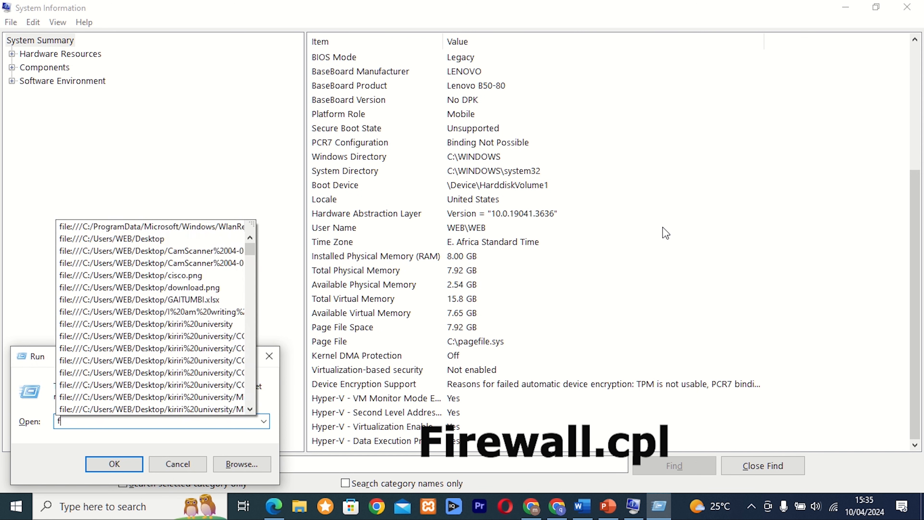
pyautogui.write('irewall.cpl')
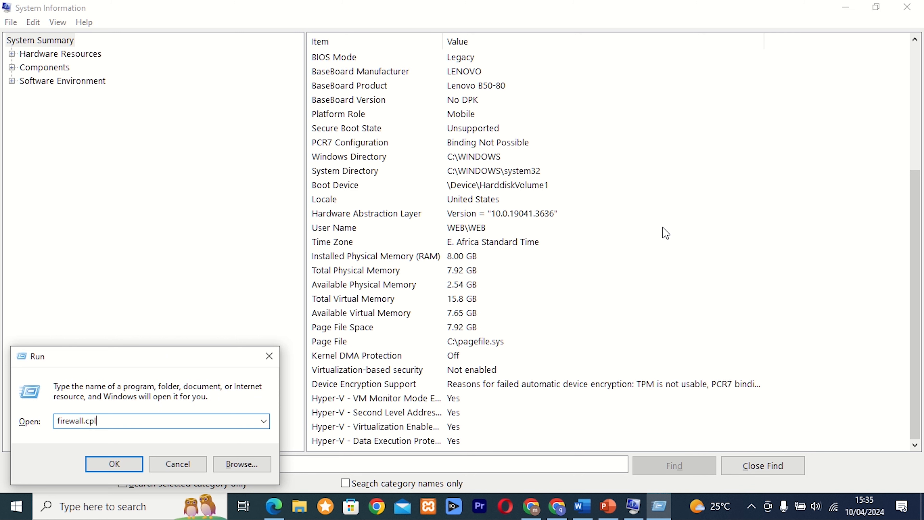
pyautogui.press('Return')
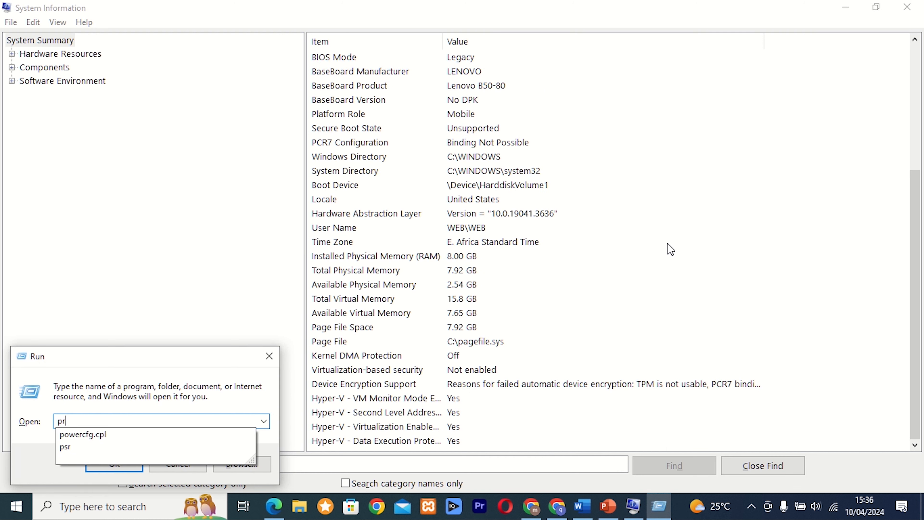
# Run the prefetch command, grant permanent access to the Prefetch folder, and select all its files.
pyautogui.write('refetch')
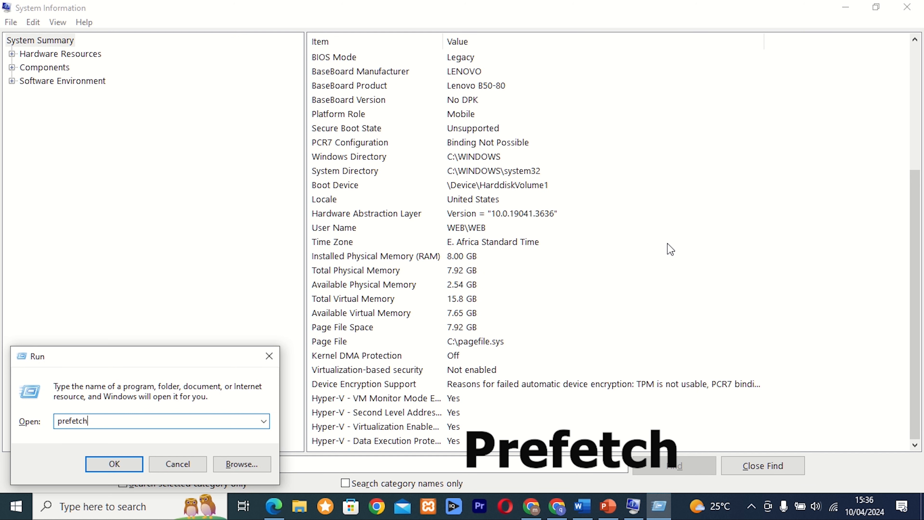
pyautogui.press('Return')
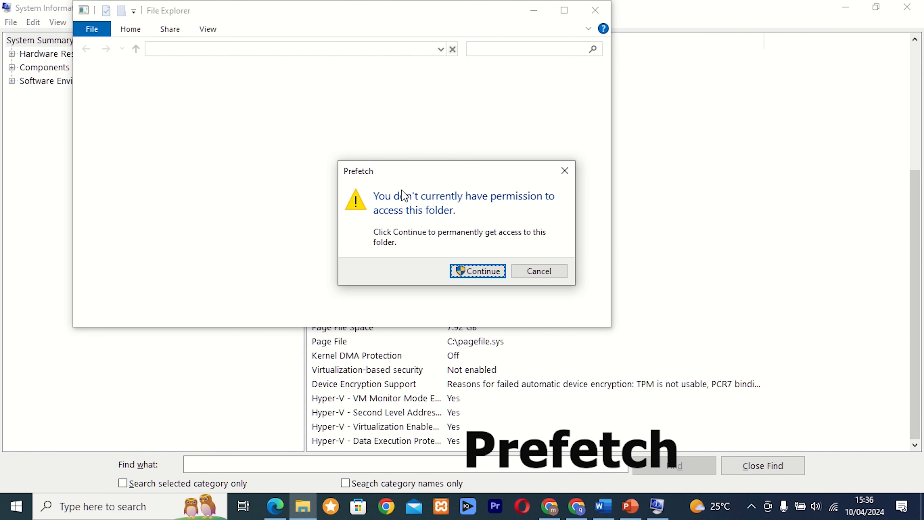
pyautogui.click(480, 270)
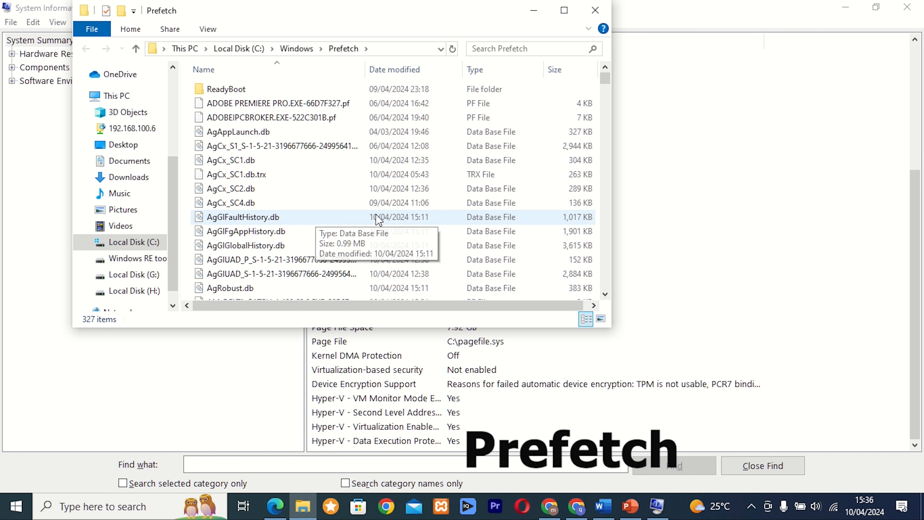
pyautogui.hotkey('ctrl', 'a')
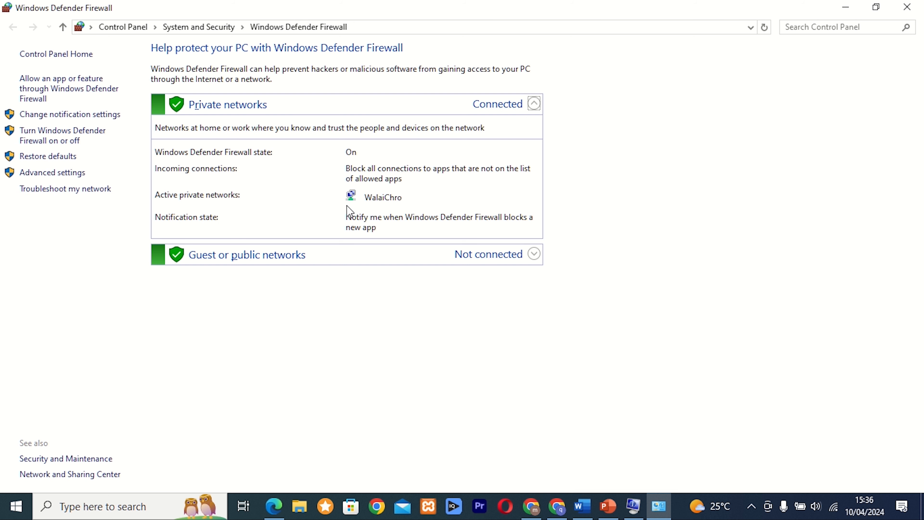
# Close the Windows Defender Firewall window and start entering a new Run command beginning with p.
pyautogui.click(913, 10)
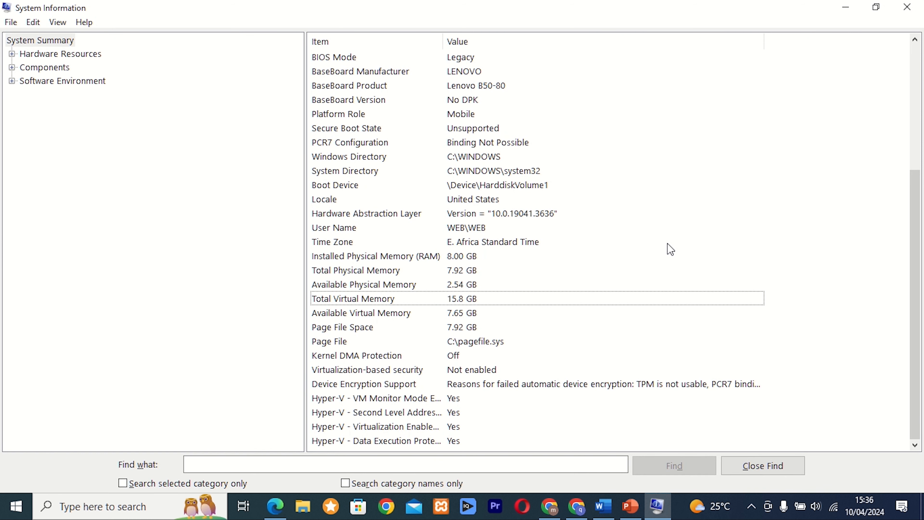
pyautogui.press('super+r')
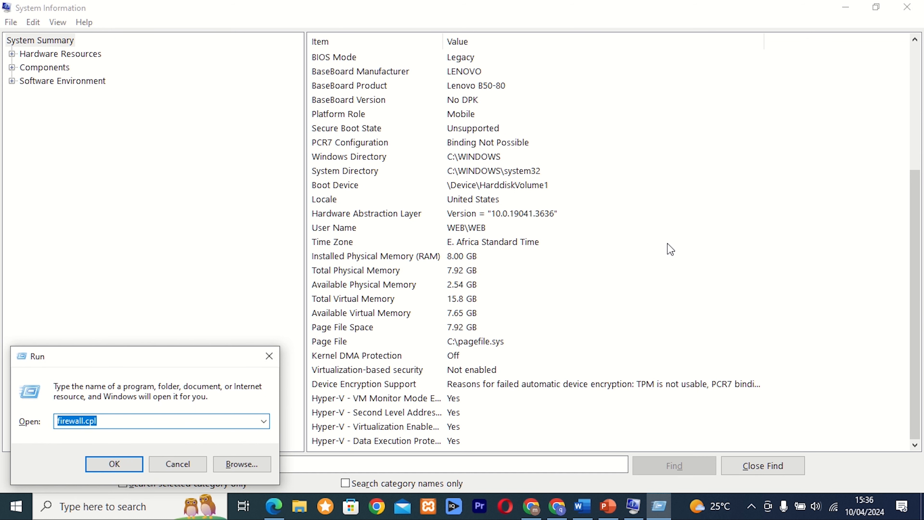
pyautogui.write('p')
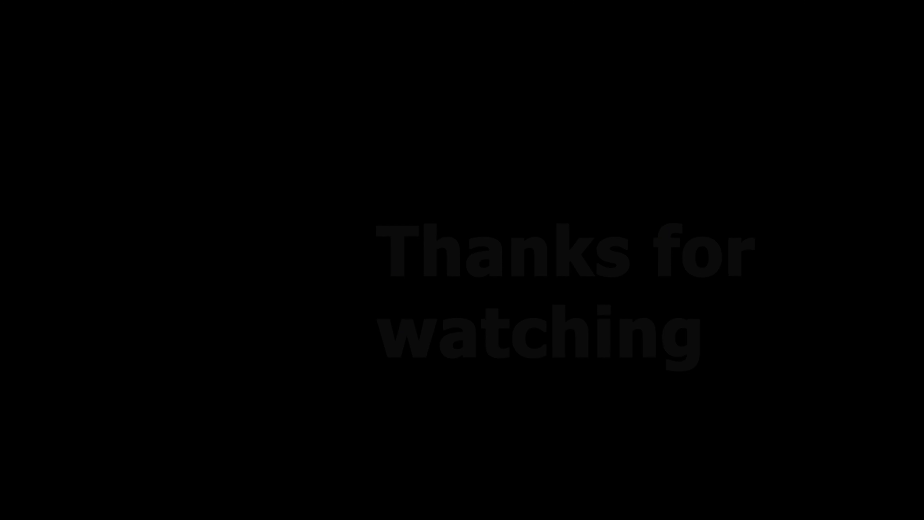